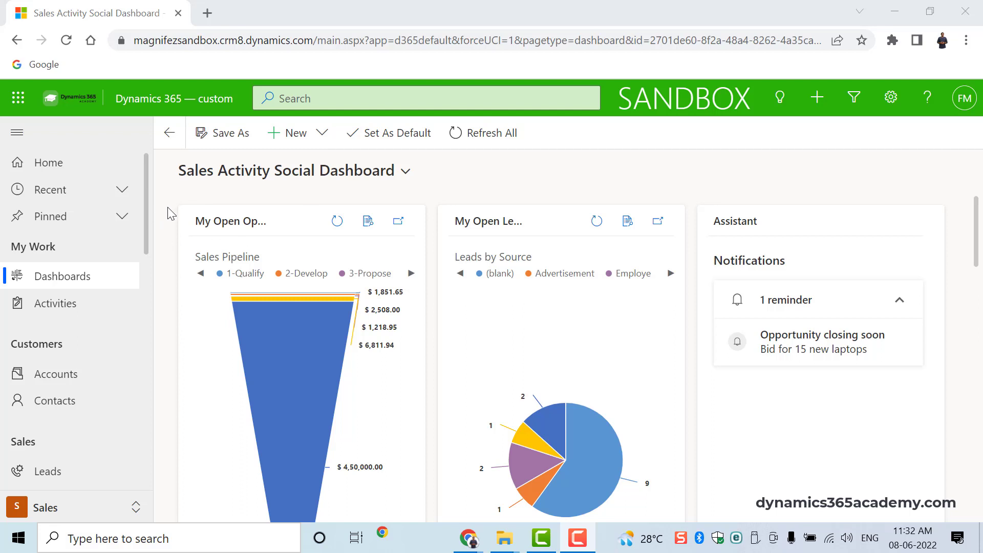
Open the Litware, Inc. (sample) account located in Saint Louis from the active accounts list
scroll(147, 230, "down", 3)
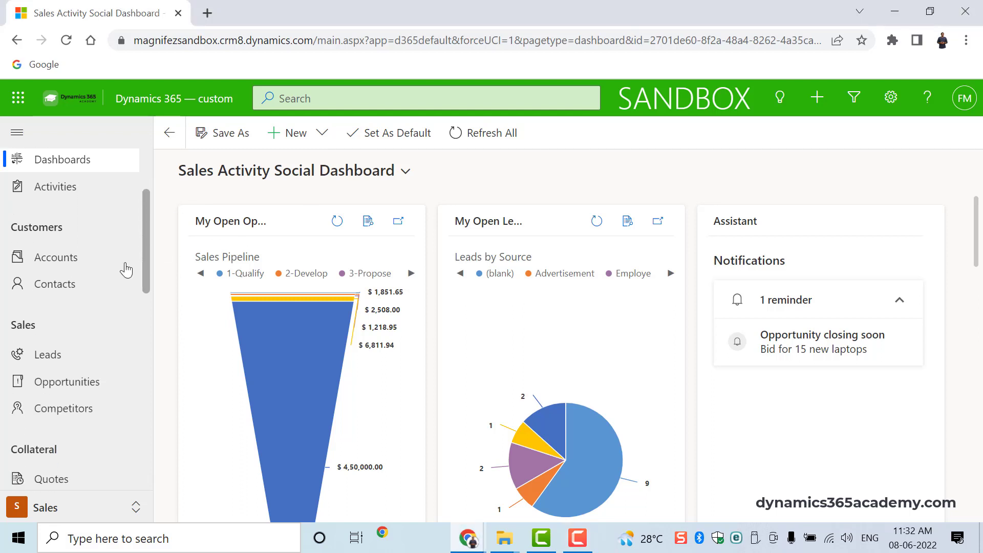
left_click(74, 260)
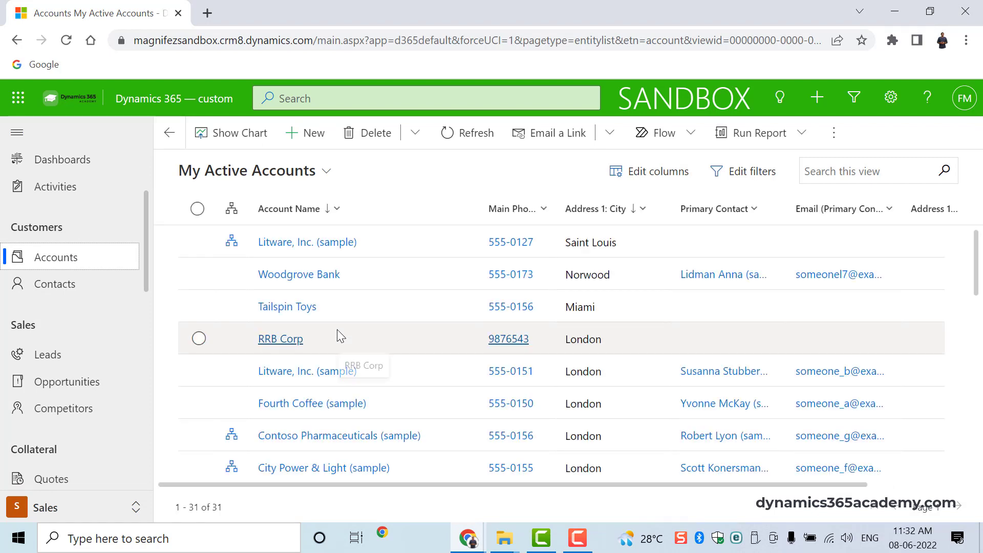
left_click(337, 243)
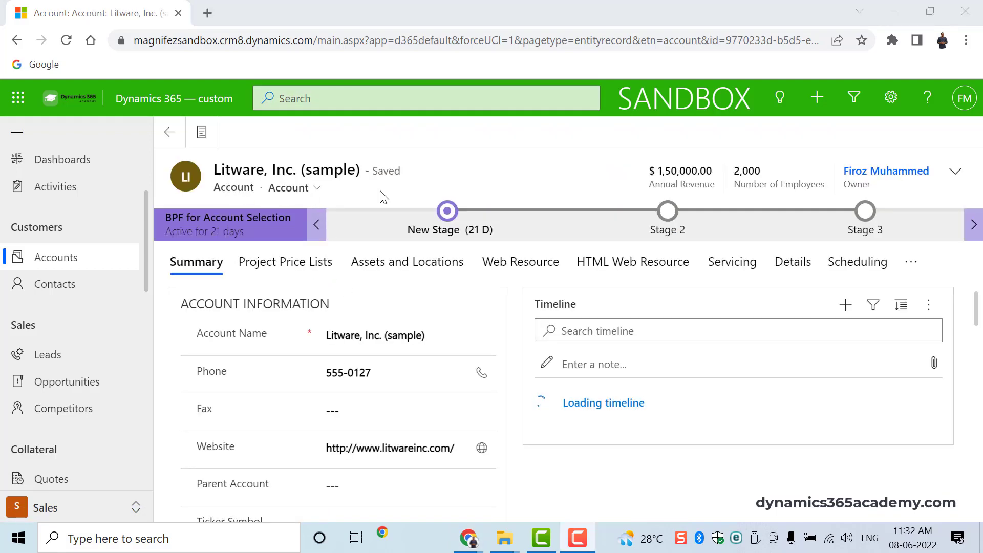
Set the account's Territory to North - US
scroll(332, 449, "down", 2)
scroll(332, 449, "down", 1)
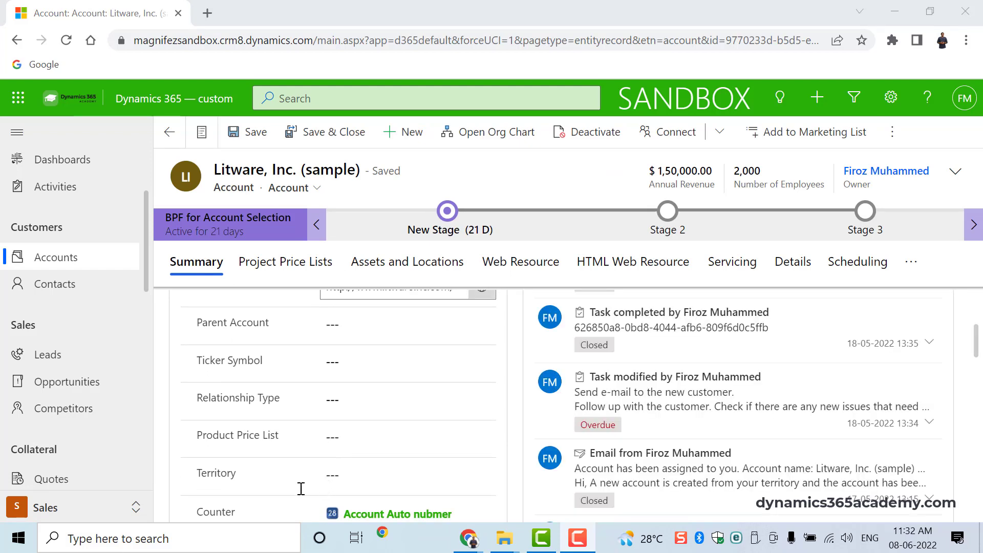
left_click(358, 471)
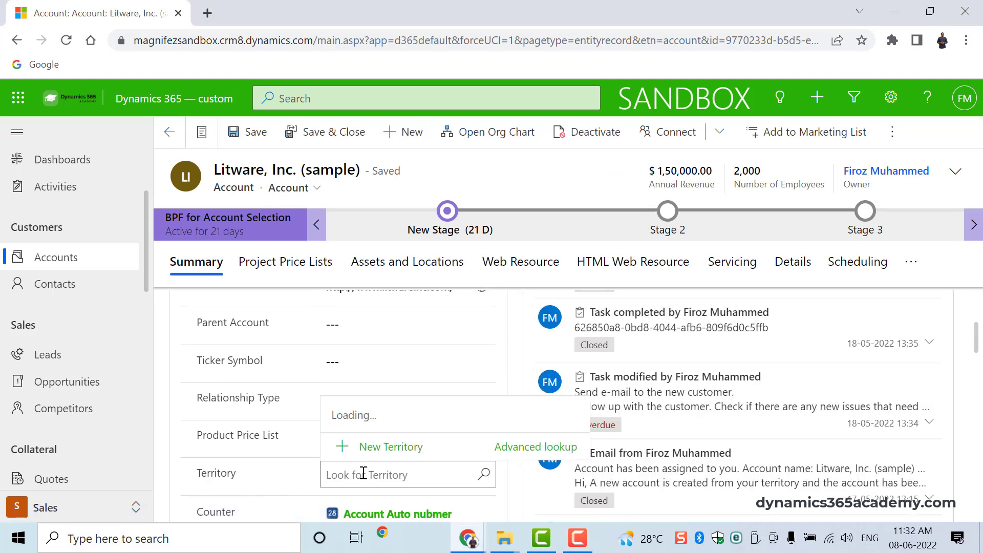
scroll(423, 364, "down", 8)
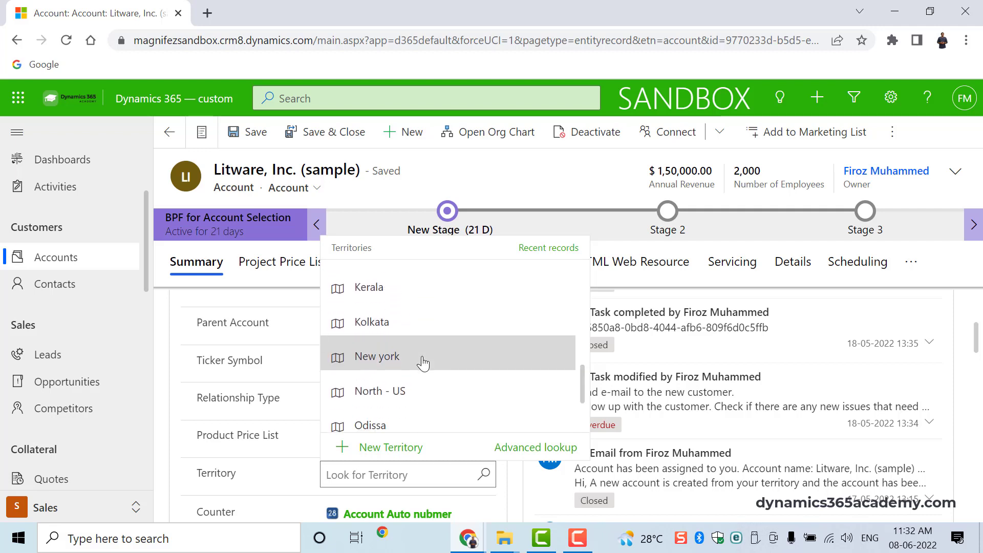
scroll(424, 364, "up", 3)
scroll(423, 364, "down", 5)
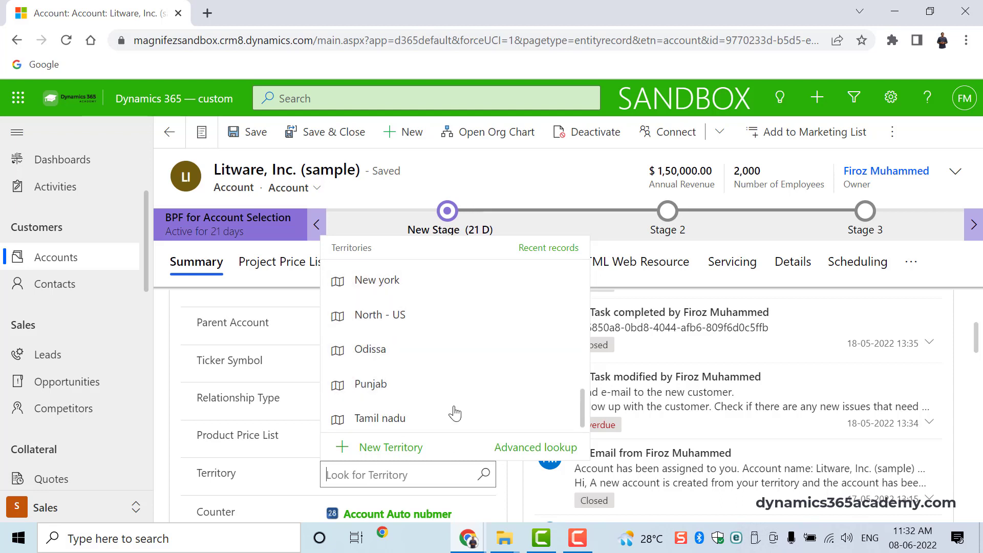
left_click(454, 322)
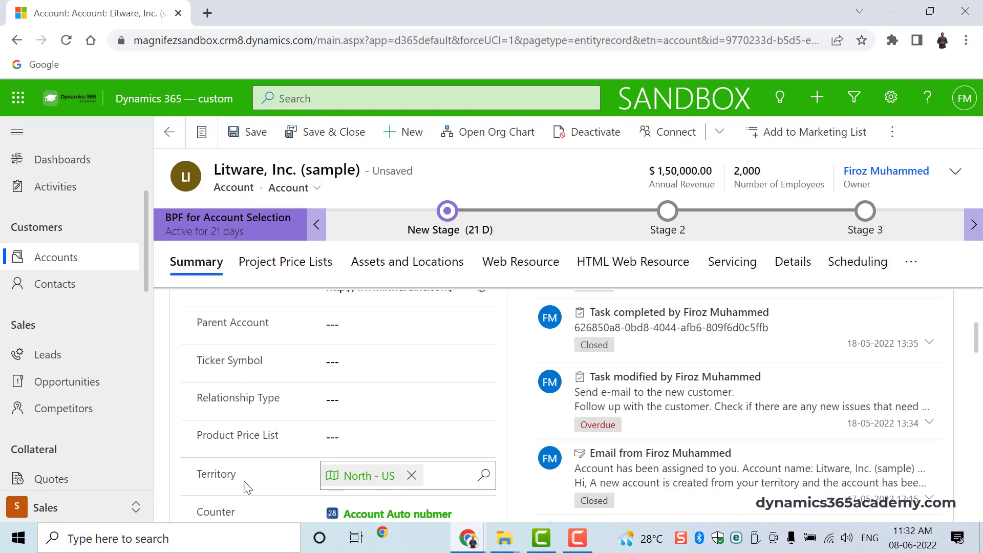
scroll(249, 488, "down", 2)
scroll(248, 488, "down", 1)
scroll(248, 487, "up", 1)
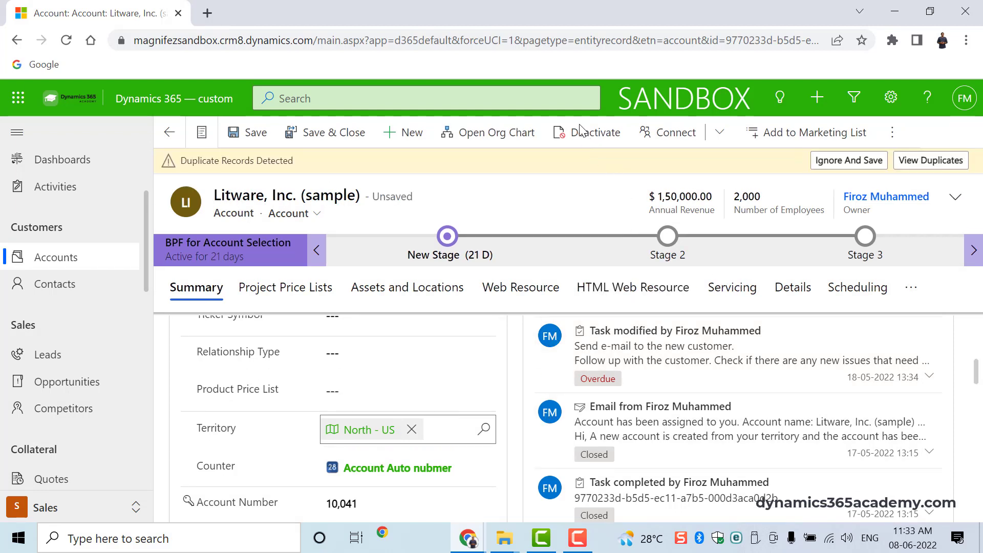
Open the Sales Territories list within the business management area of the advanced settings
left_click(892, 98)
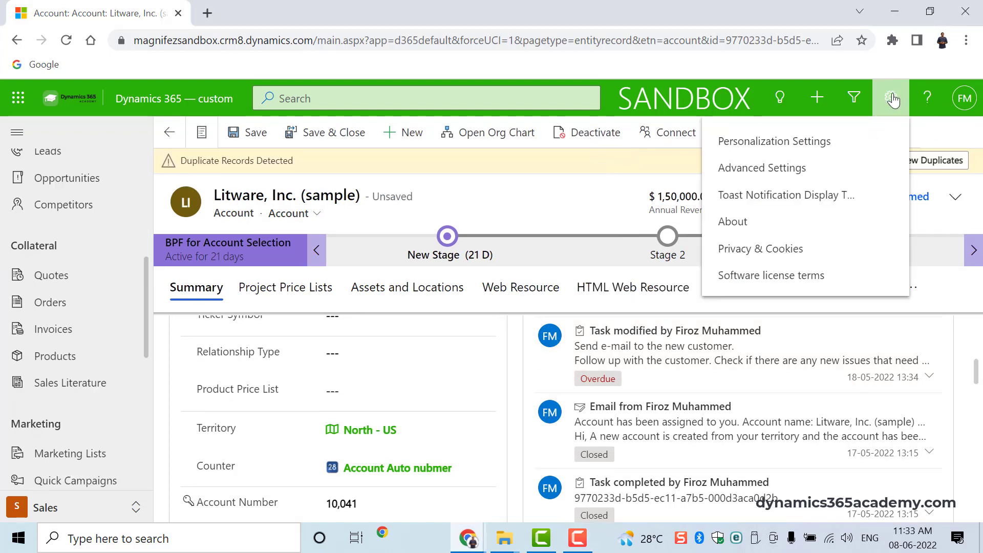
left_click(809, 178)
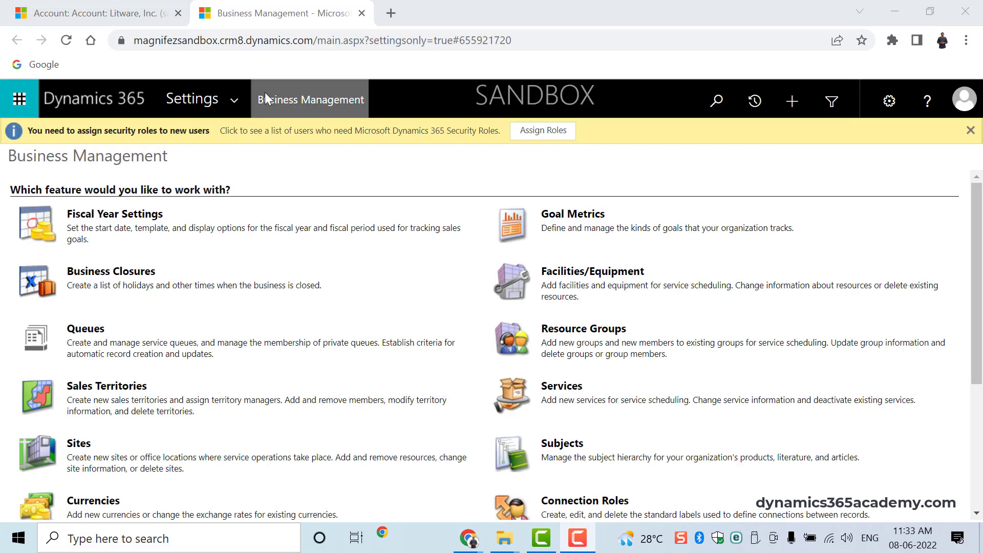
left_click(91, 388)
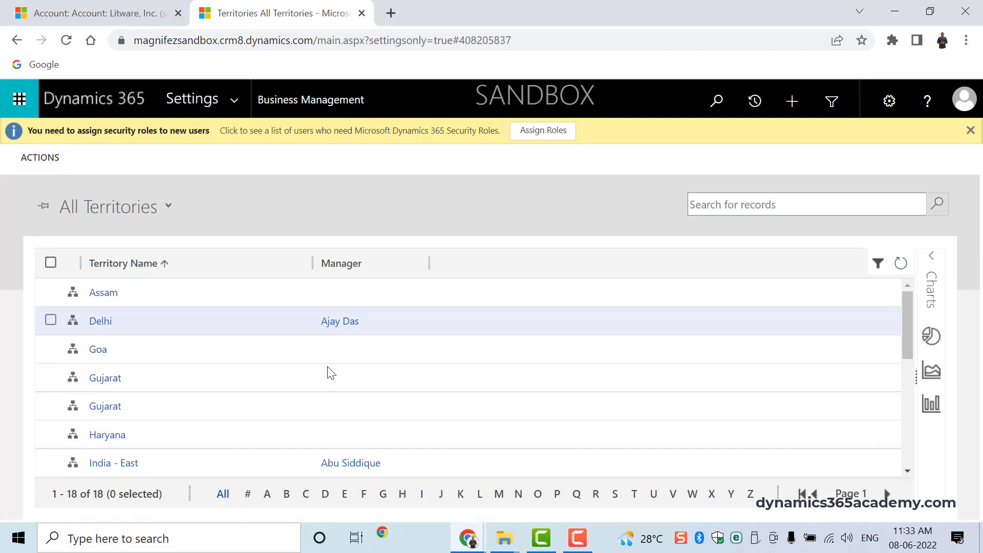
Examine the existing territories with their managers, and the views available for the list
scroll(388, 346, "down", 4)
scroll(388, 349, "down", 3)
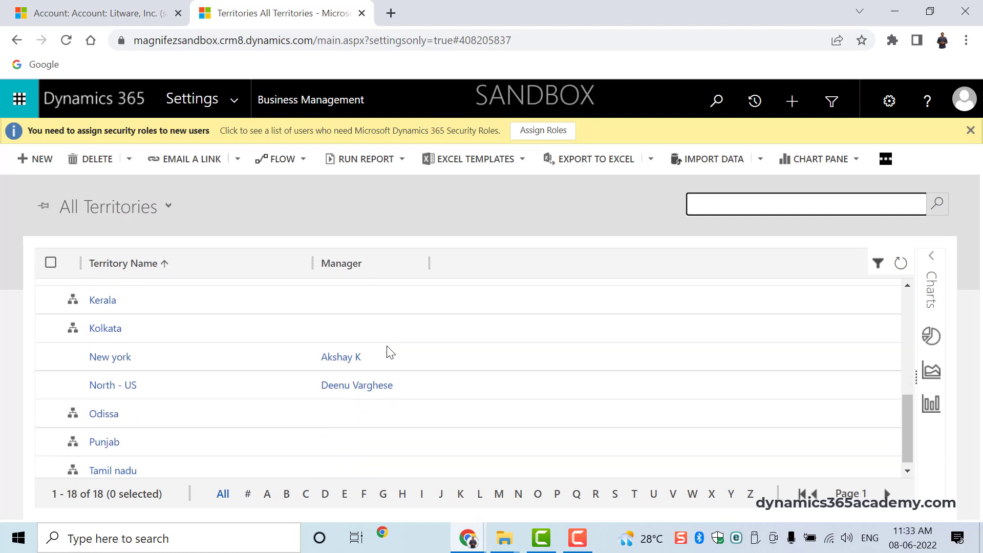
scroll(391, 332, "up", 3)
scroll(390, 331, "up", 3)
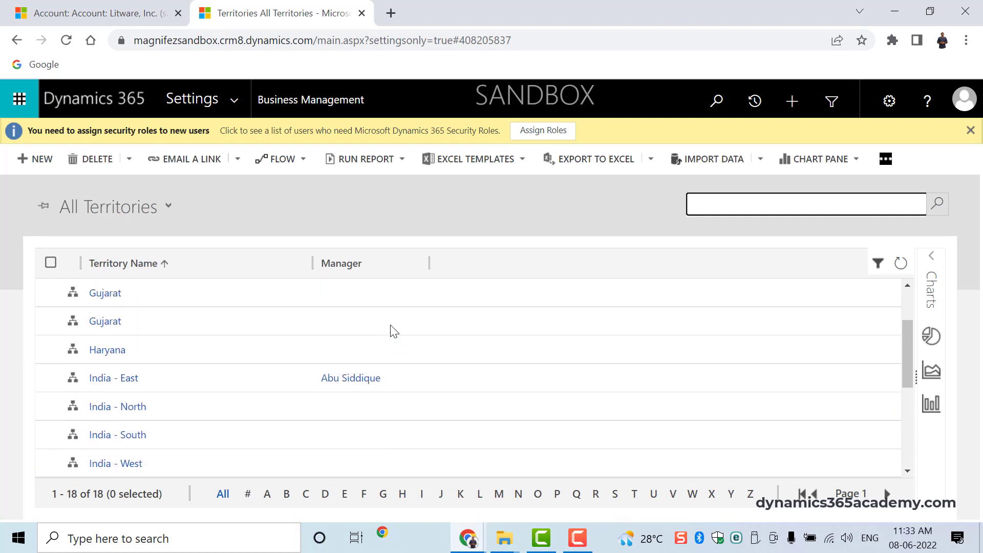
scroll(198, 364, "down", 6)
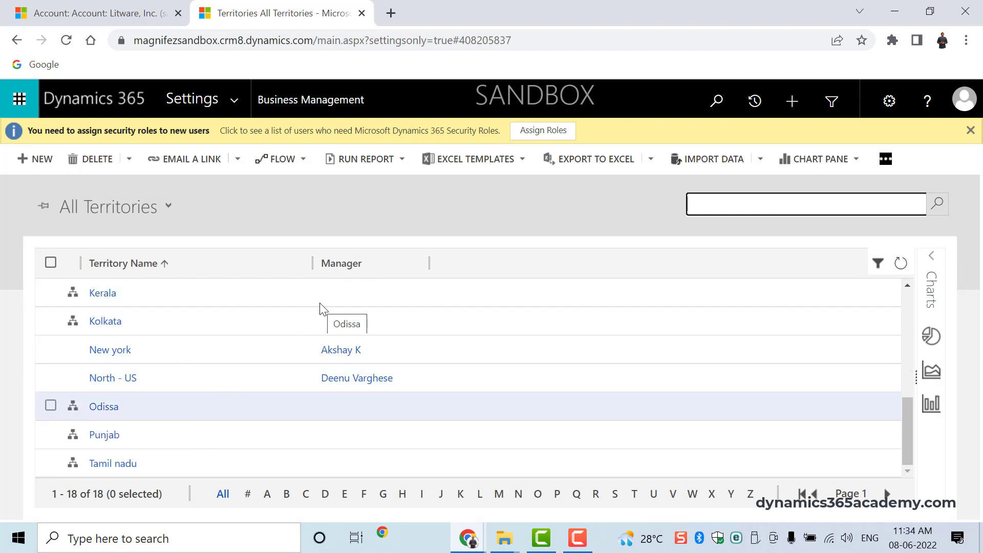
scroll(320, 307, "up", 6)
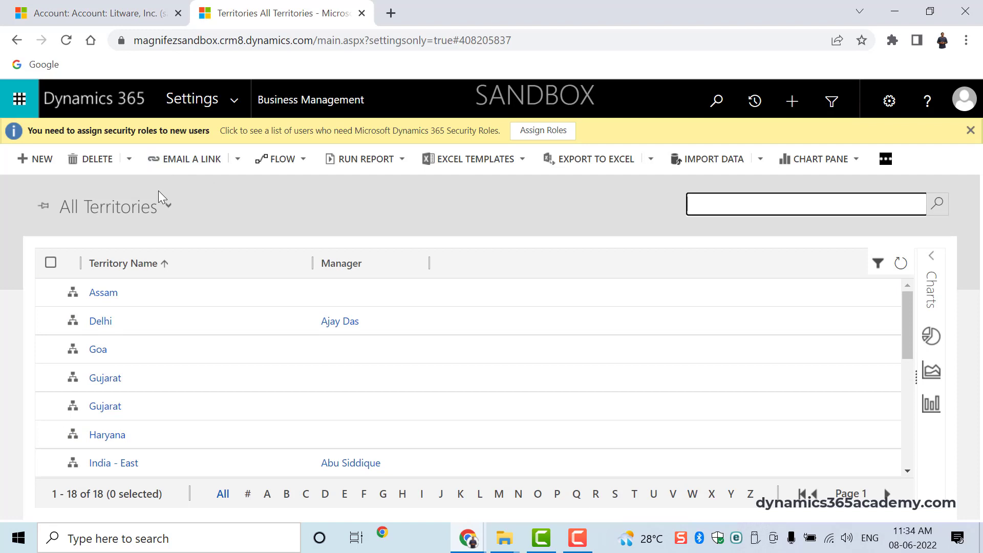
left_click(163, 207)
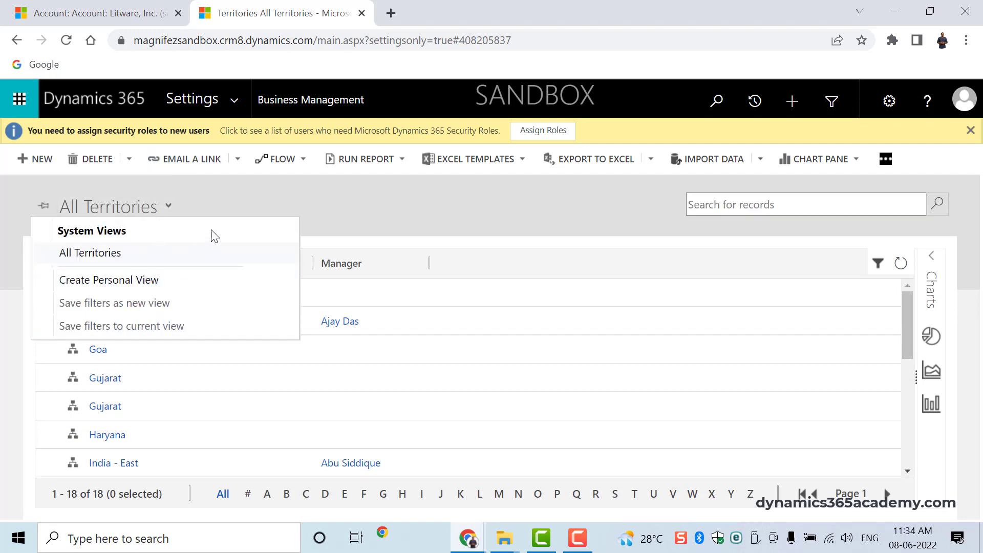
left_click(251, 194)
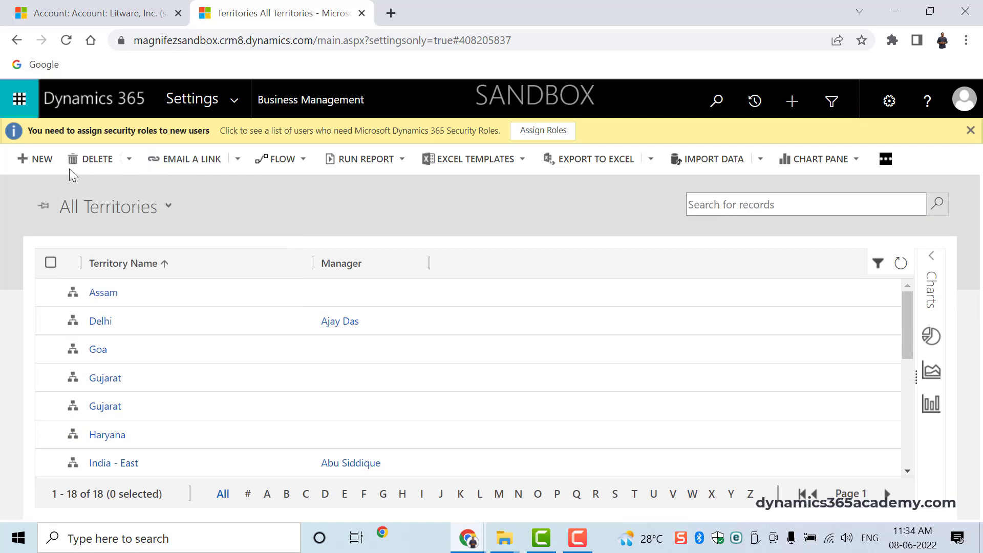
Start a new territory record named Bangalore - North
left_click(39, 163)
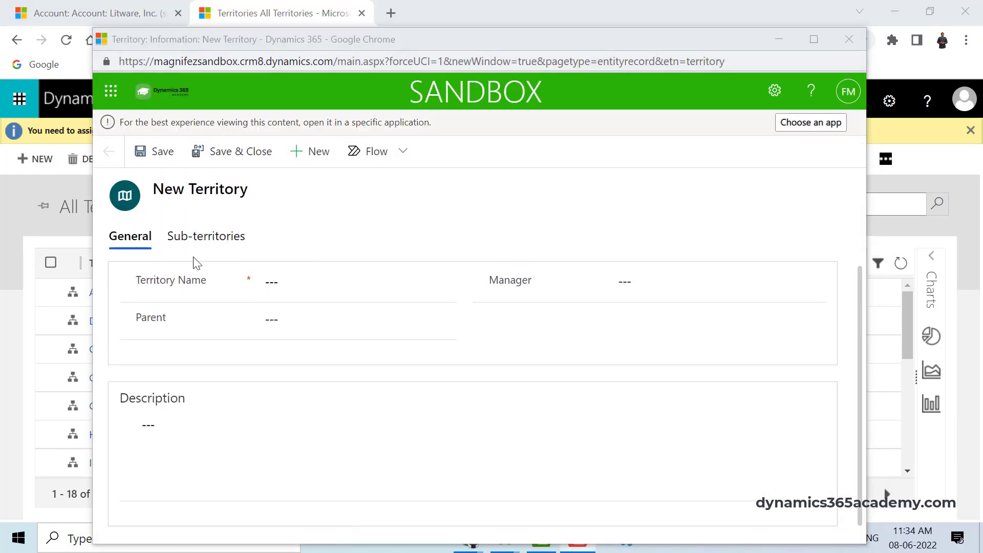
left_click(286, 281)
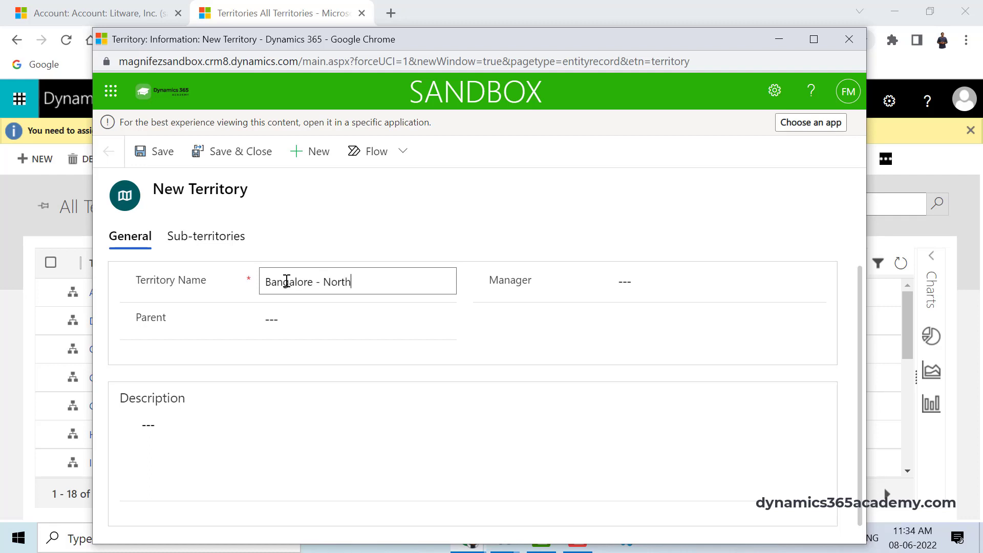
Look through the users and assign # DAMSIsland as the new territory's manager
left_click(635, 286)
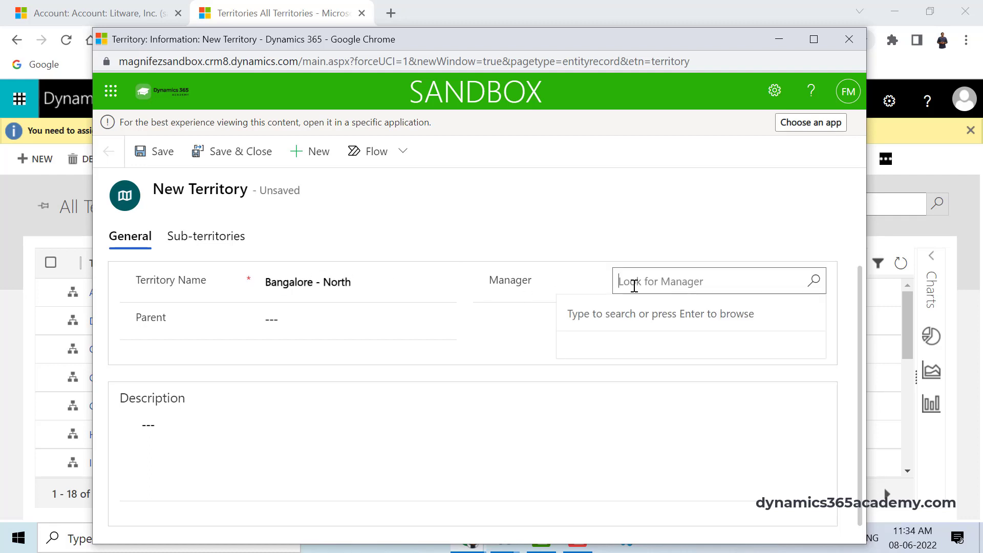
key("Return")
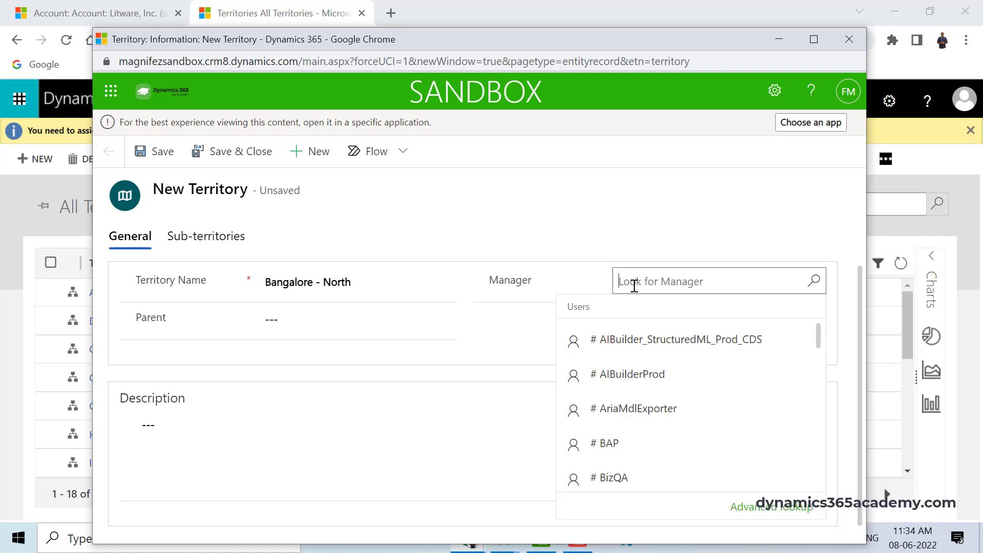
scroll(652, 432, "down", 7)
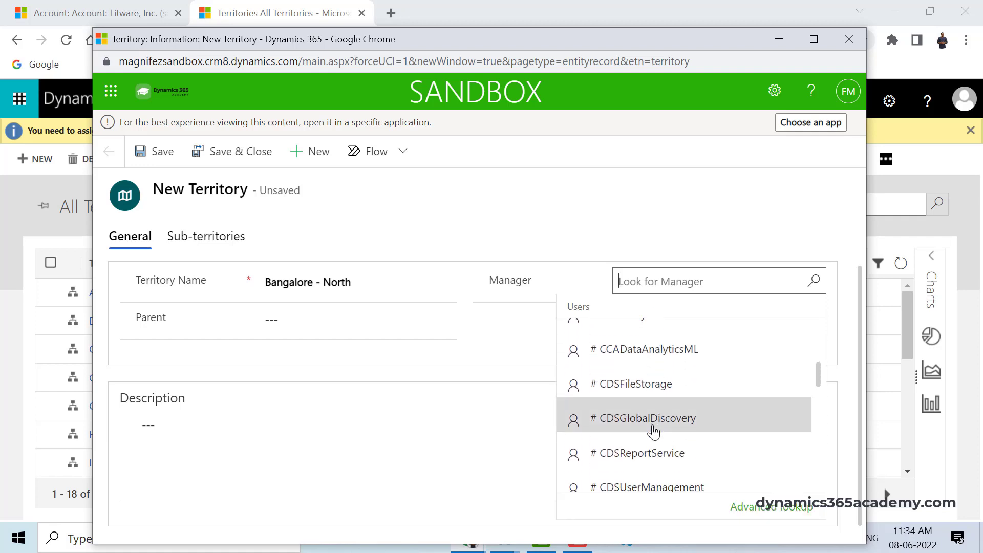
scroll(654, 432, "down", 6)
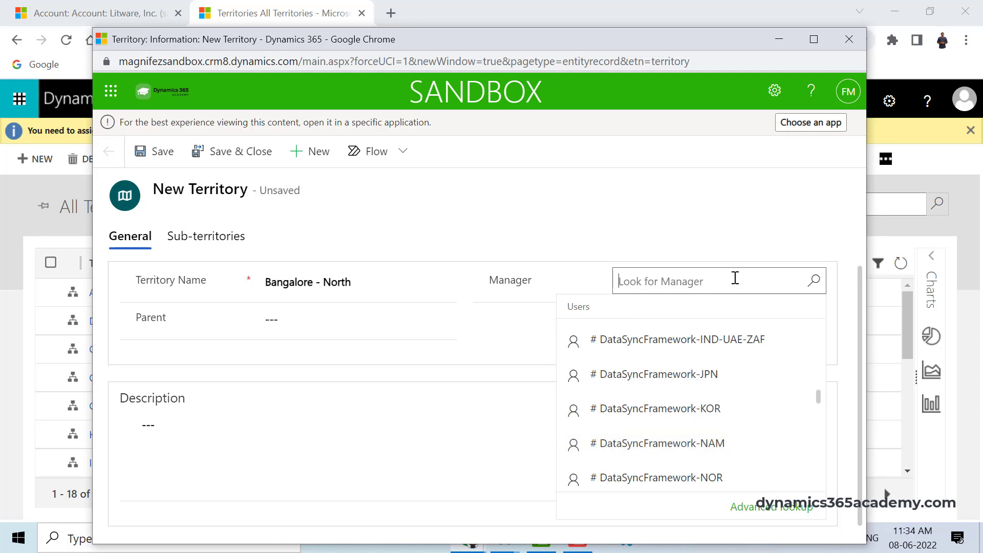
scroll(681, 425, "up", 7)
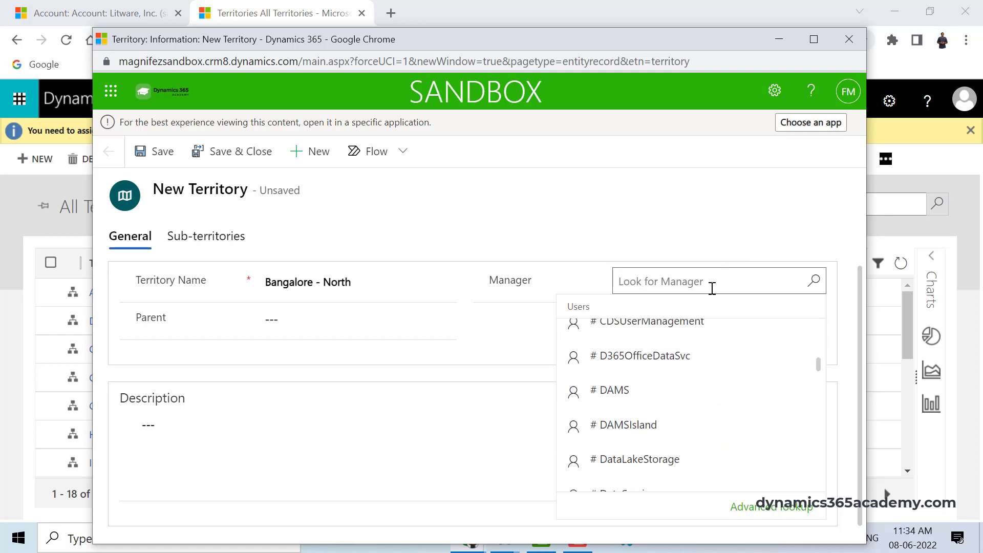
type("k")
key("BackSpace")
key("BackSpace")
key("BackSpace")
key("BackSpace")
key("BackSpace")
scroll(661, 449, "down", 3)
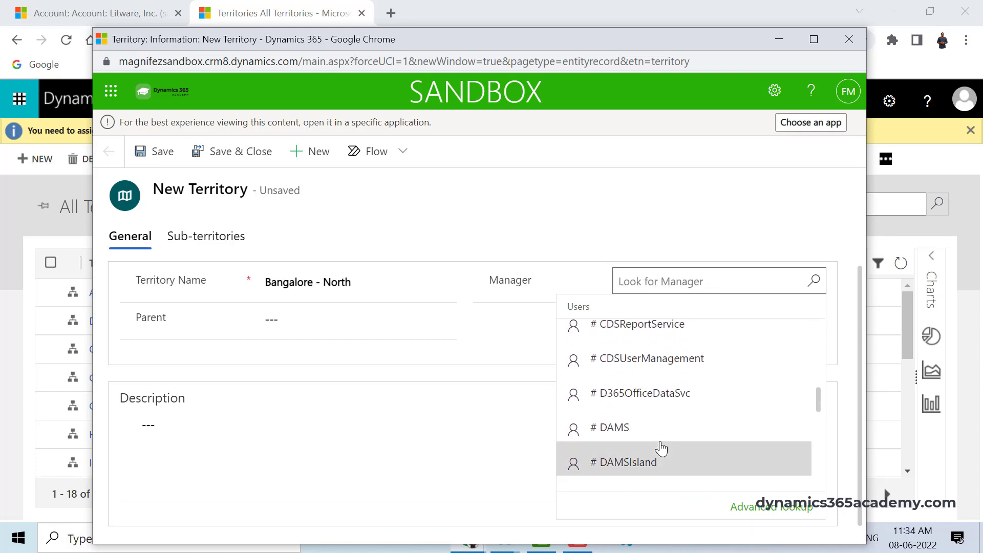
scroll(662, 449, "down", 1)
left_click(669, 439)
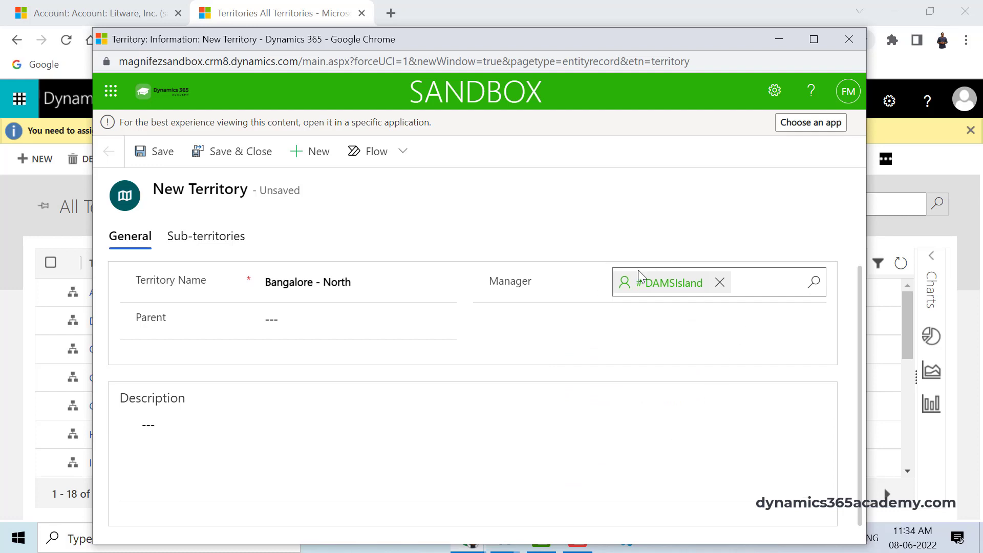
Search the territories for India and set India - South as the new territory's parent
left_click(334, 327)
left_click(310, 319)
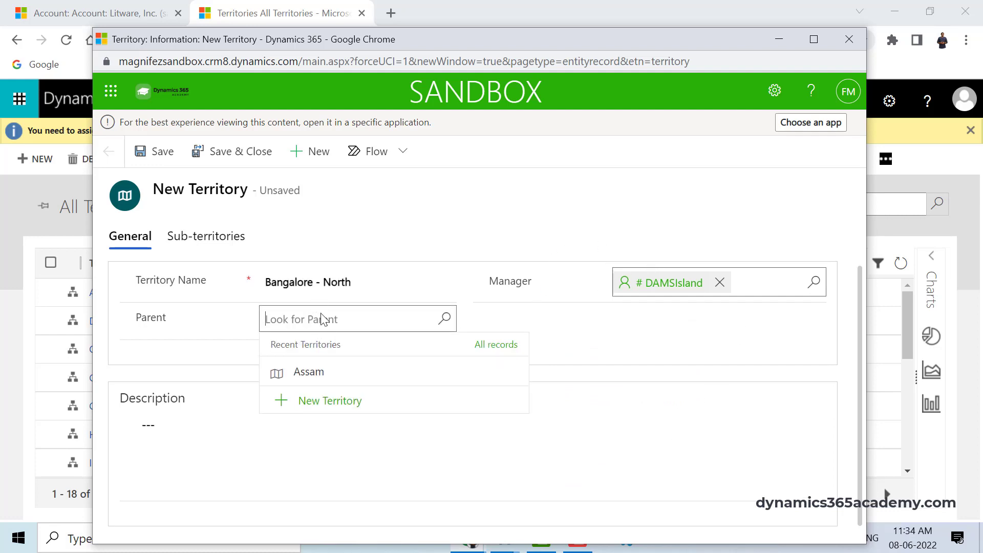
left_click(323, 319)
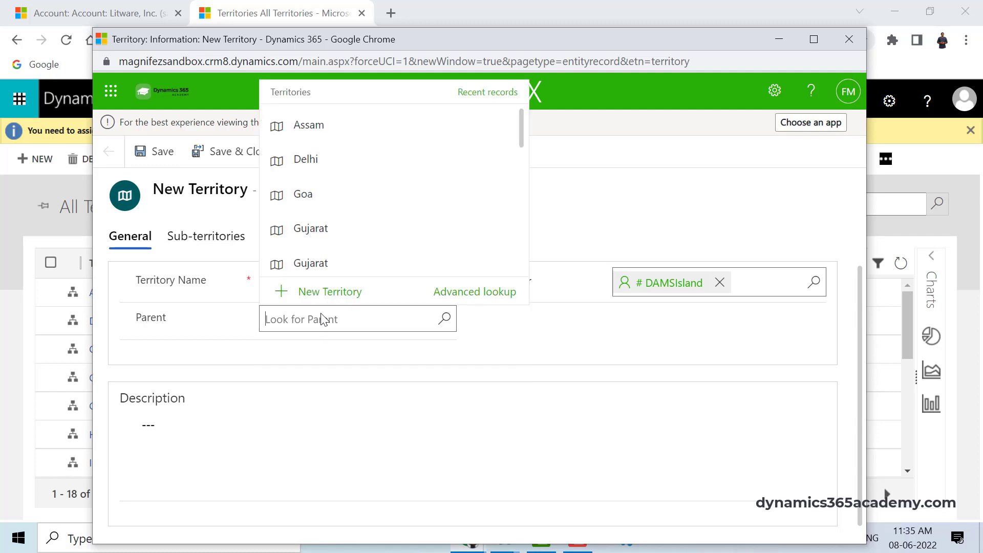
type("Bang")
key("BackSpace")
key("BackSpace")
key("BackSpace")
key("BackSpace")
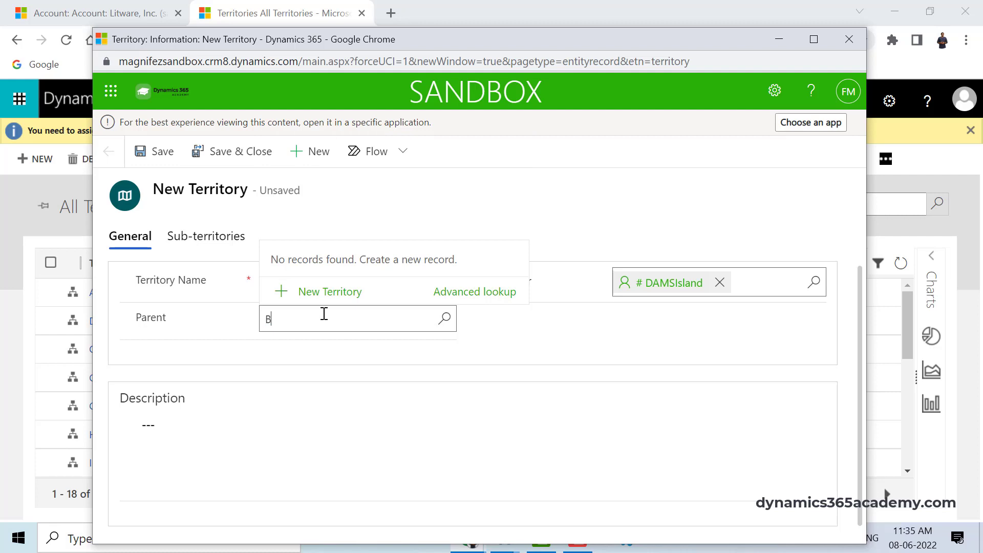
key("BackSpace")
type("India")
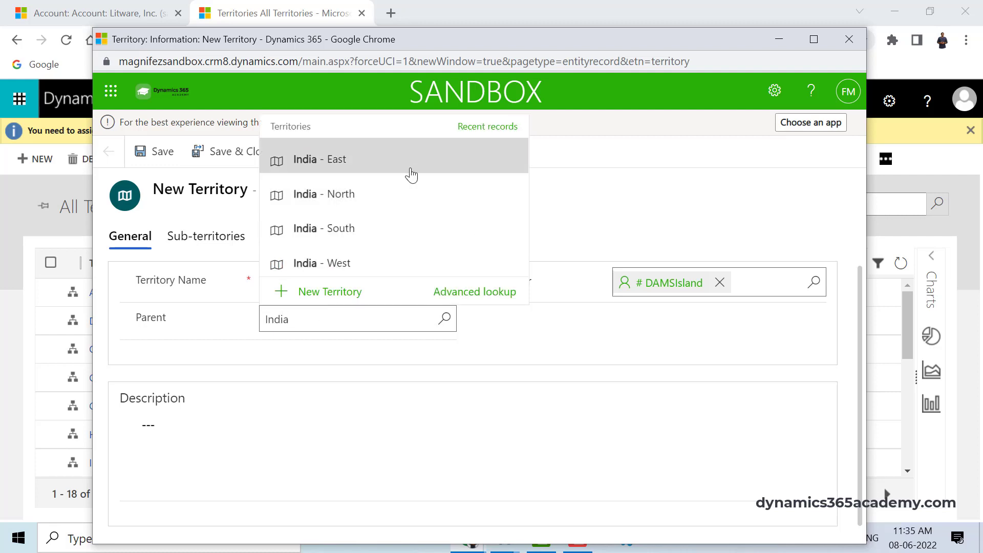
left_click(392, 245)
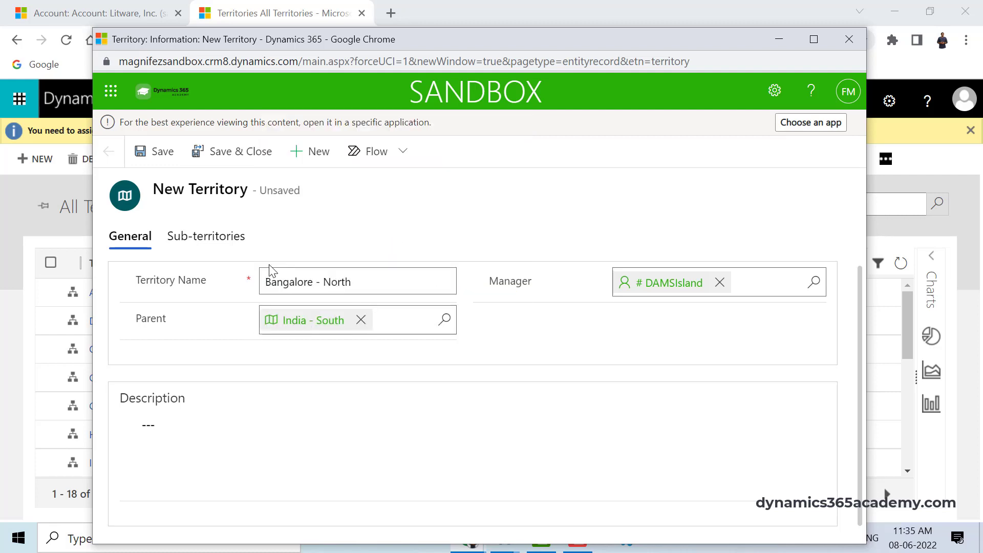
Shorten the territory name to Bangalore and try to save the record, dismissing any error dialog
double_click(342, 281)
key("BackSpace")
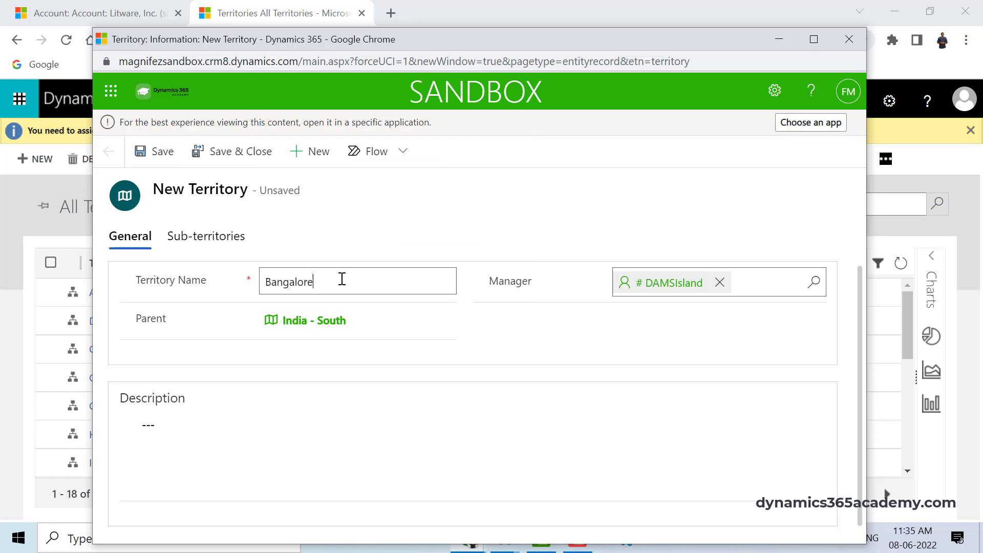
left_click(155, 154)
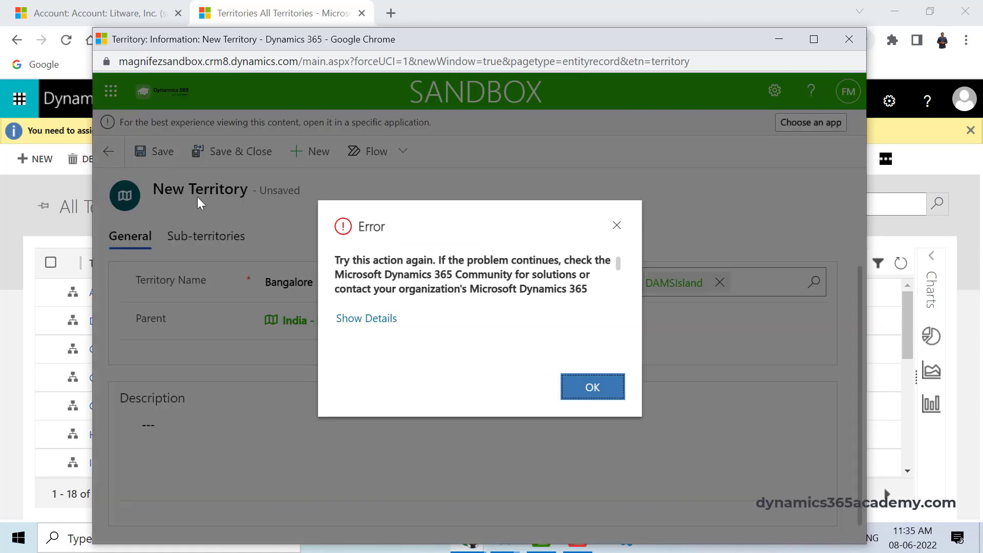
left_click(617, 226)
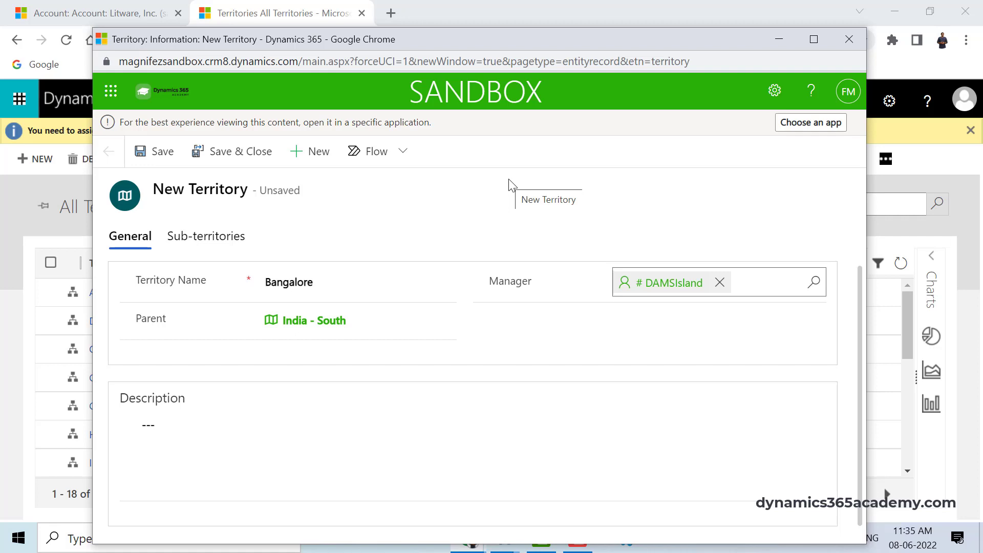
Close the new Bangalore territory record and discard its unsaved changes
left_click(849, 45)
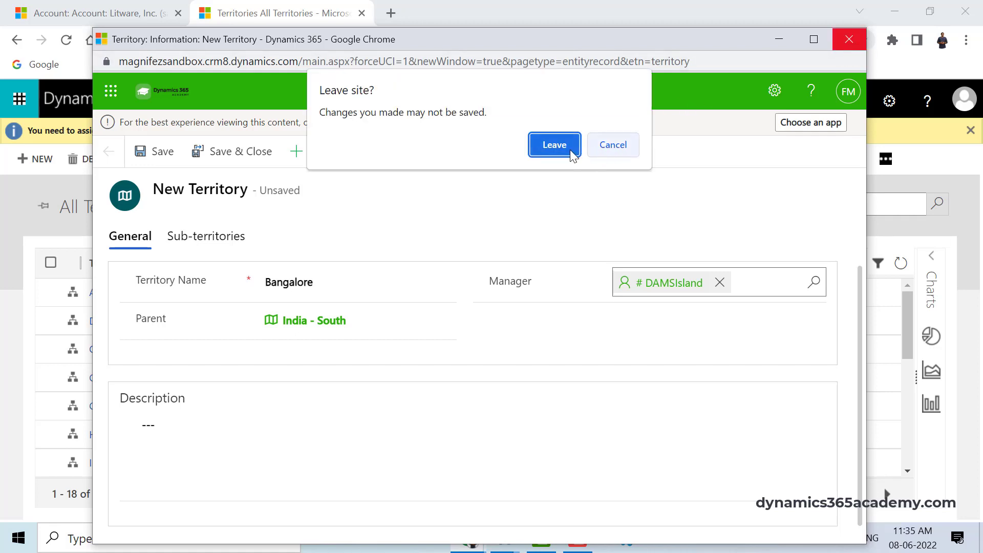
left_click(555, 147)
Open the India - North territory from the All Territories list and view its sub-territories
scroll(225, 376, "down", 3)
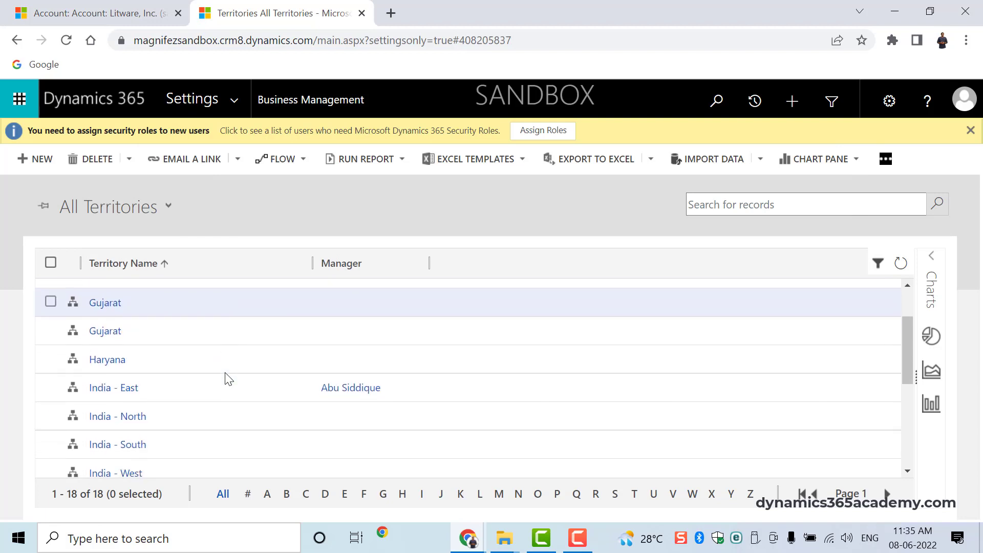
scroll(228, 379, "up", 2)
scroll(229, 379, "down", 2)
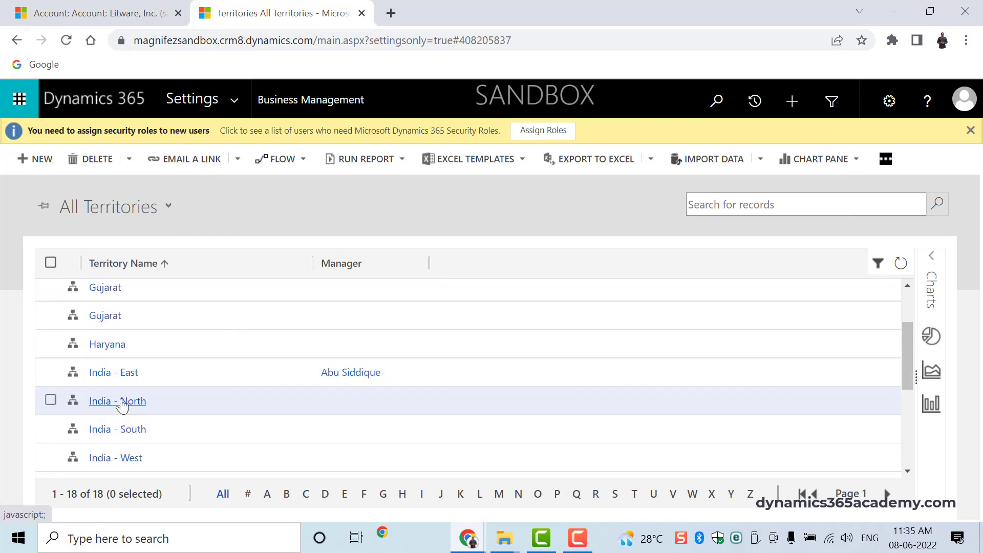
left_click(122, 405)
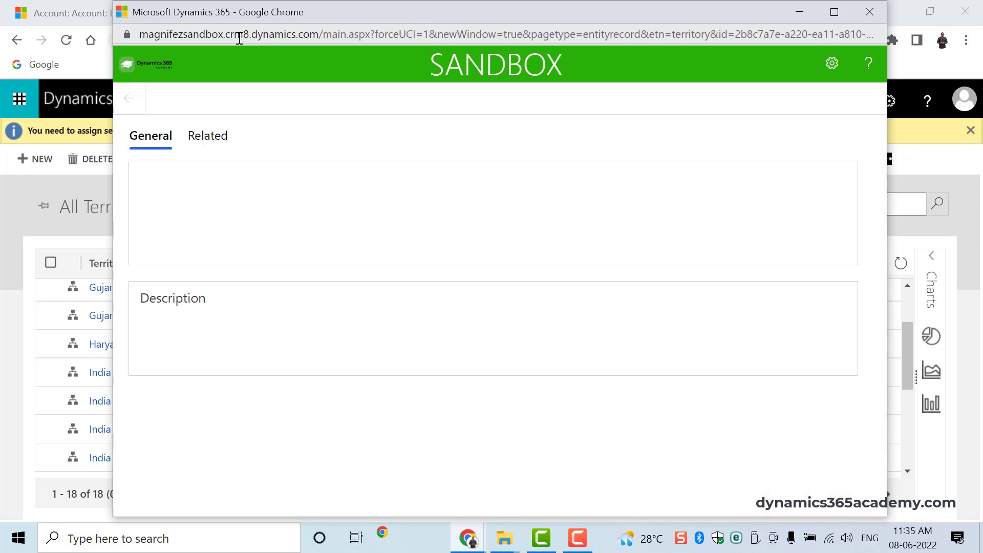
left_click_drag(260, 16, 199, 87)
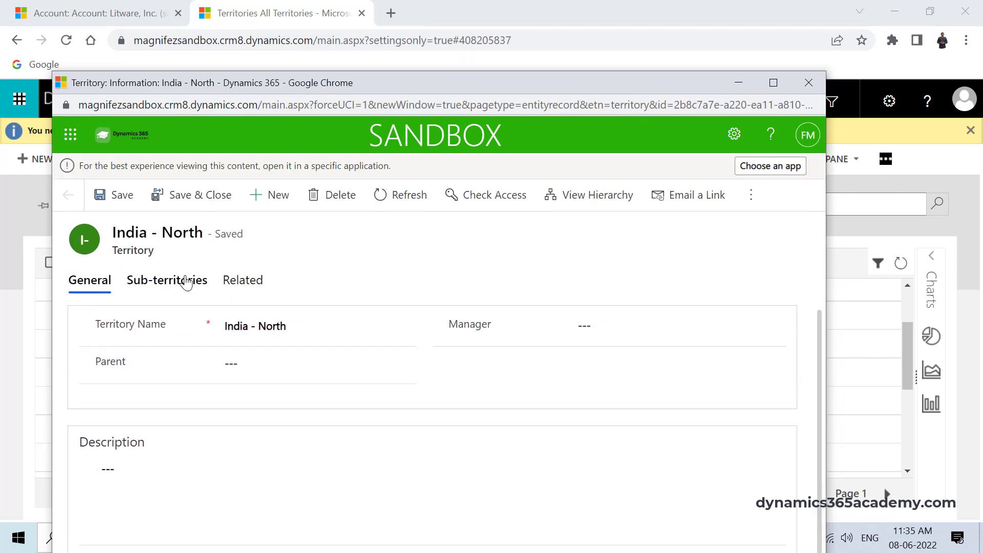
left_click(194, 281)
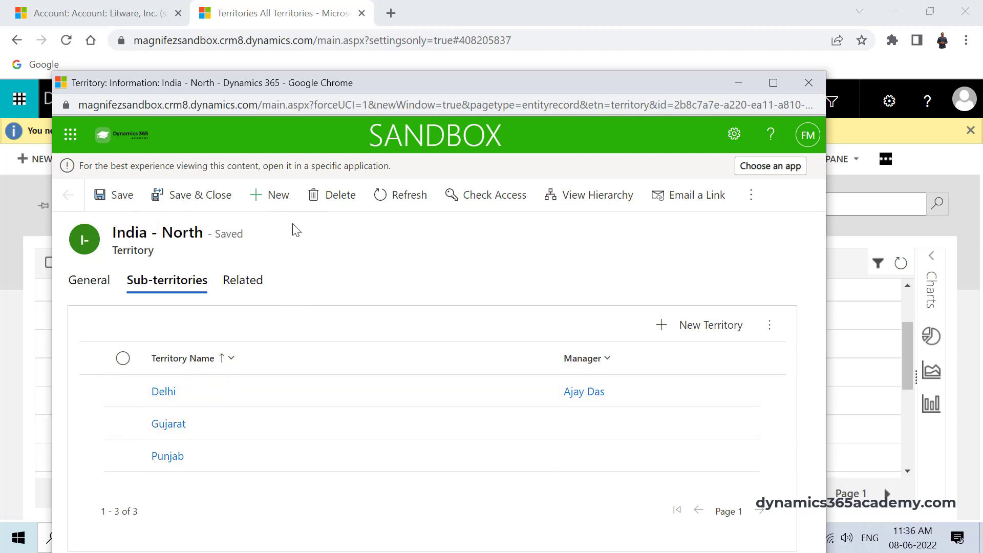
Start a new territory named Haryana with India - North as its parent, and close the record without saving
left_click(277, 207)
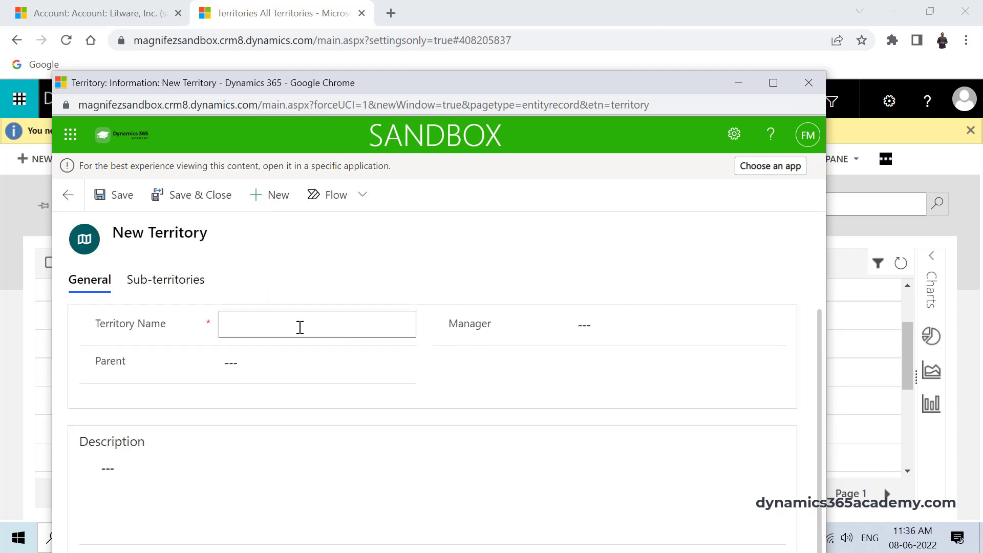
left_click(300, 328)
type("Haryana")
left_click(309, 363)
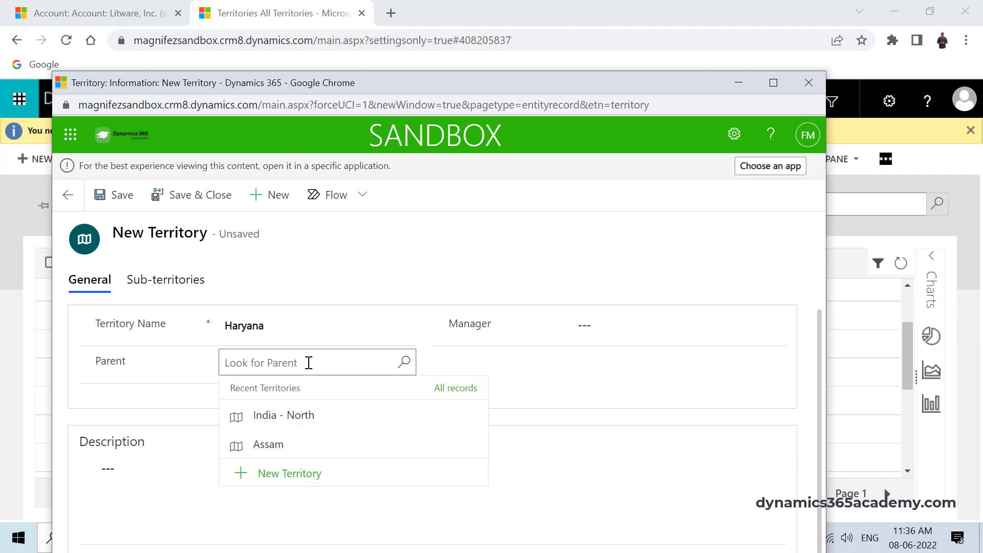
left_click(303, 415)
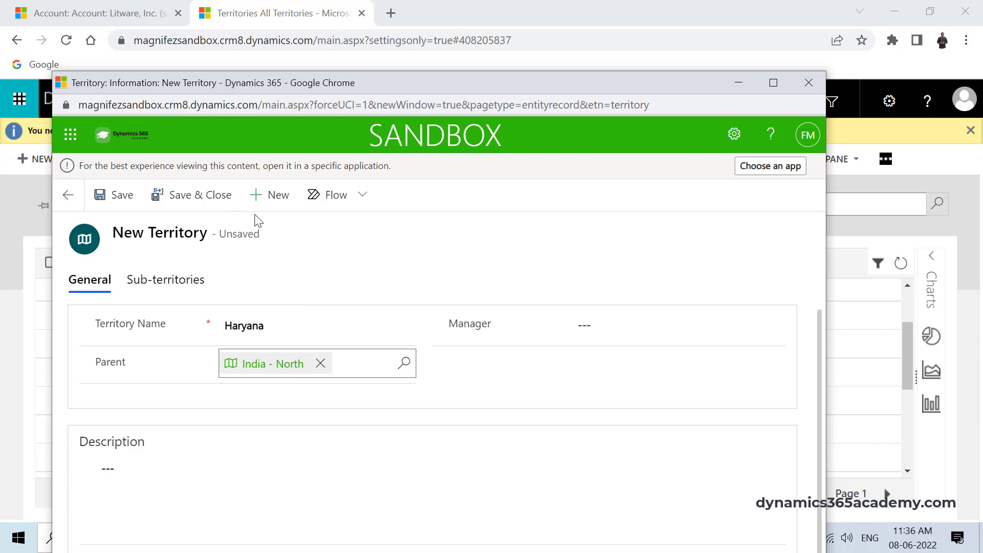
left_click(809, 82)
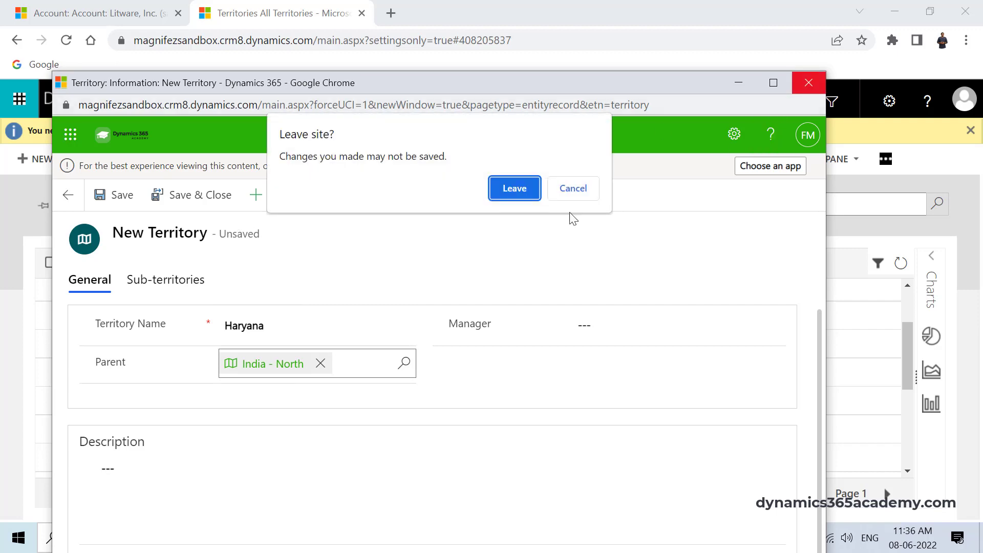
left_click(515, 190)
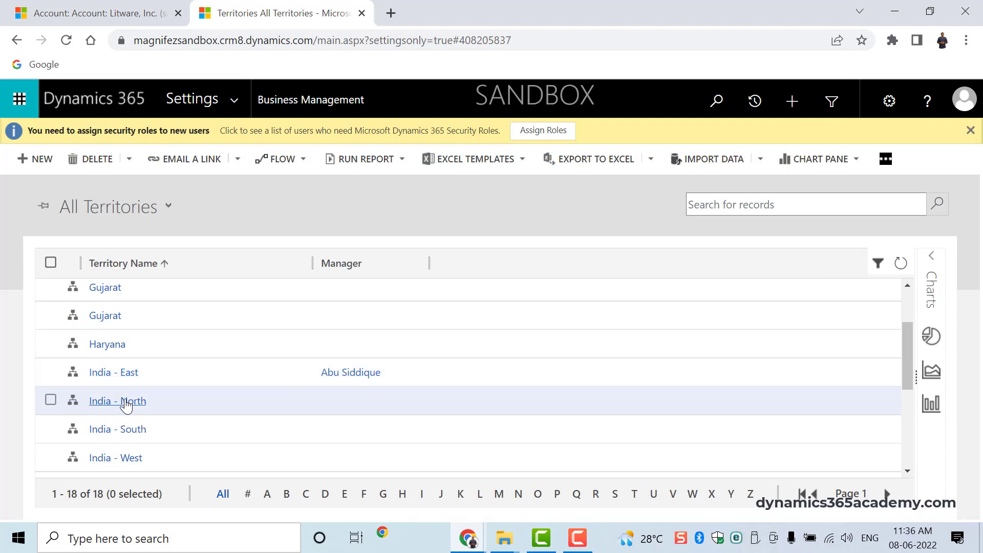
Open the Delhi territory from the All Territories list and view its related members
scroll(119, 348, "up", 1)
scroll(118, 347, "up", 2)
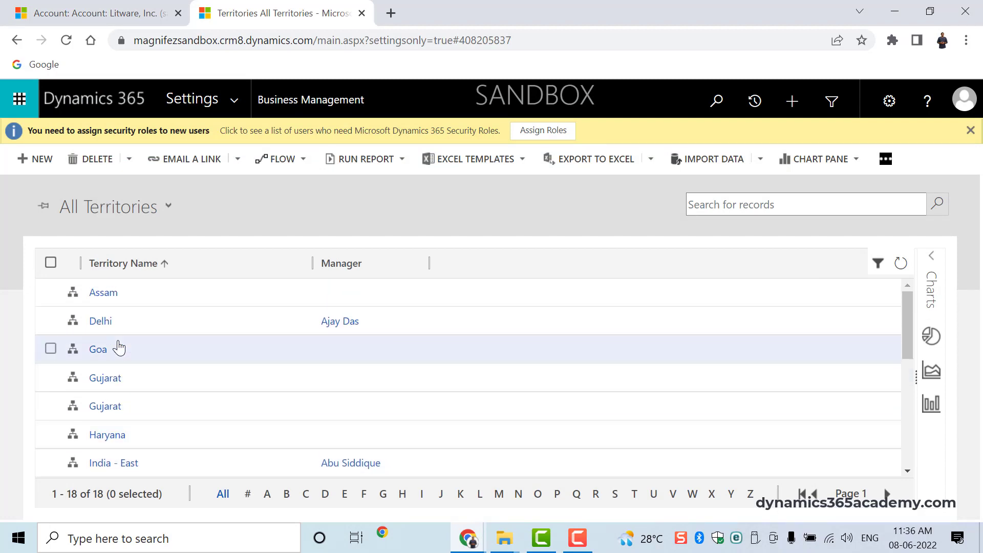
left_click(92, 322)
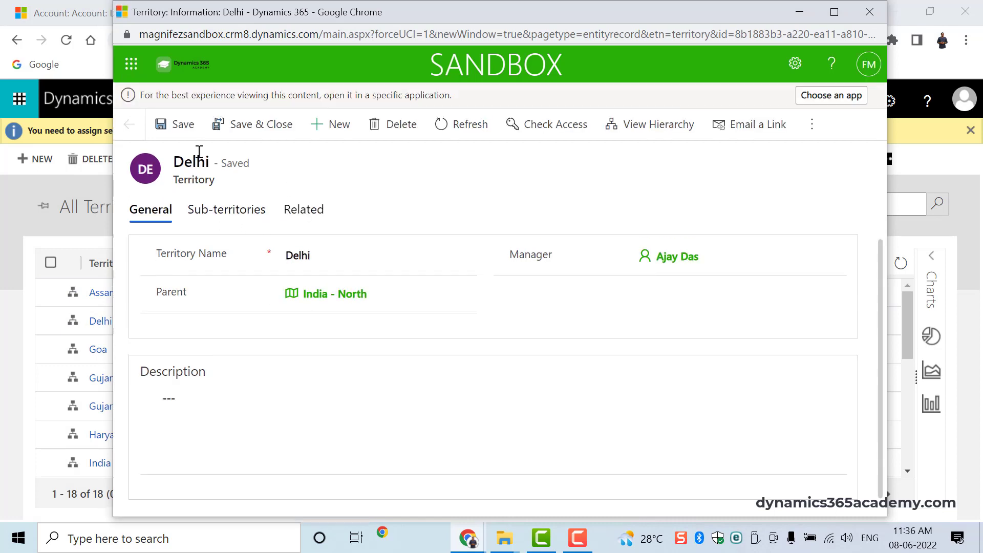
left_click(310, 211)
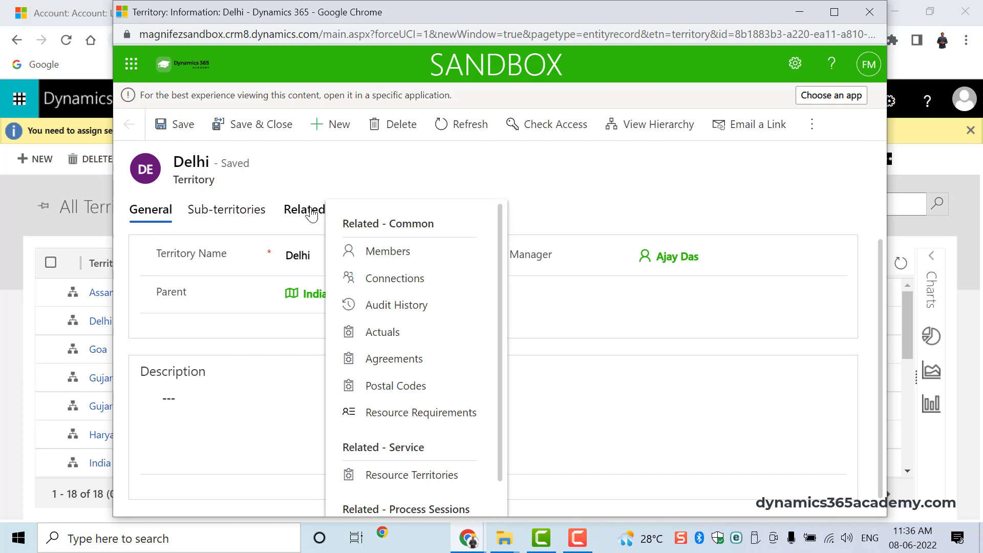
left_click(391, 259)
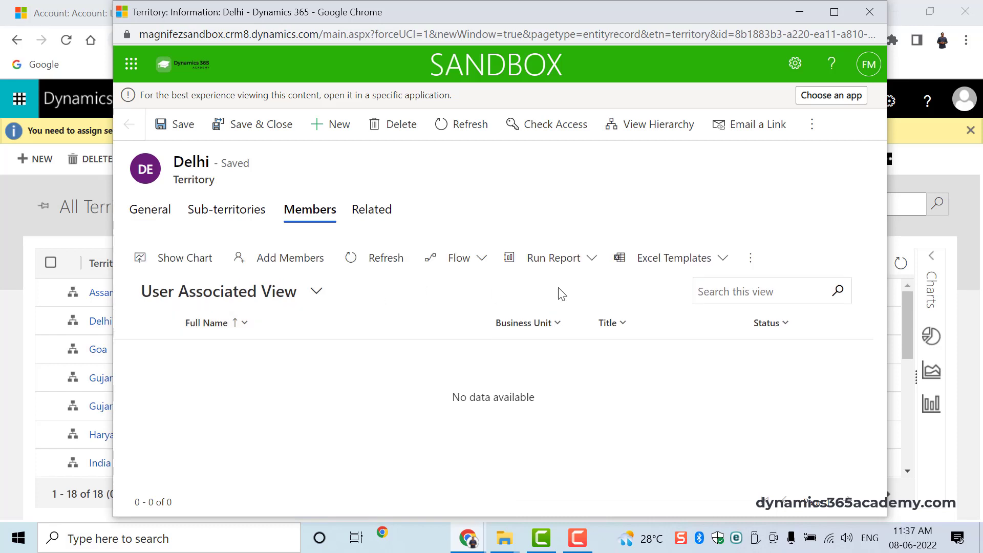
Look through the users available to add as Delhi members, cancel the lookup, and close the territory record
left_click(277, 273)
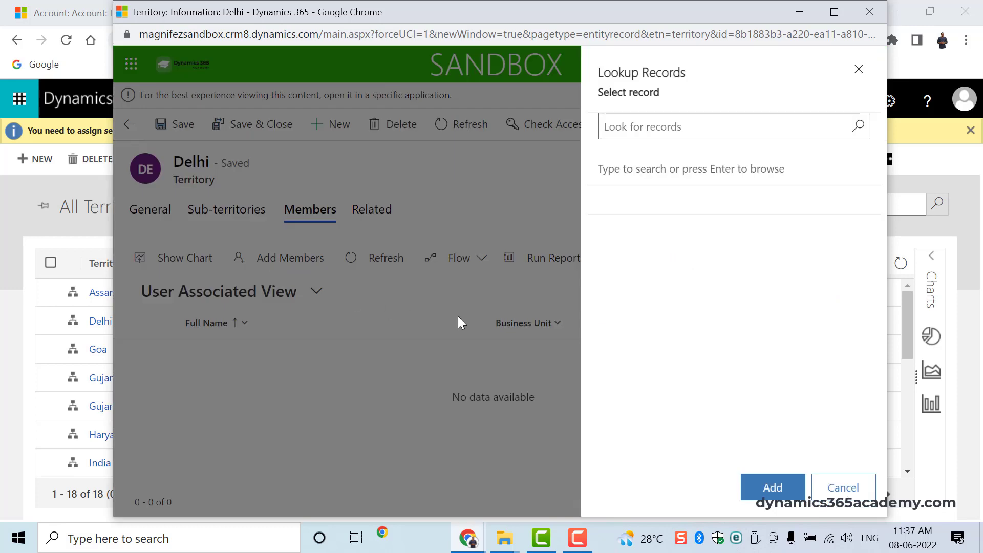
left_click(775, 132)
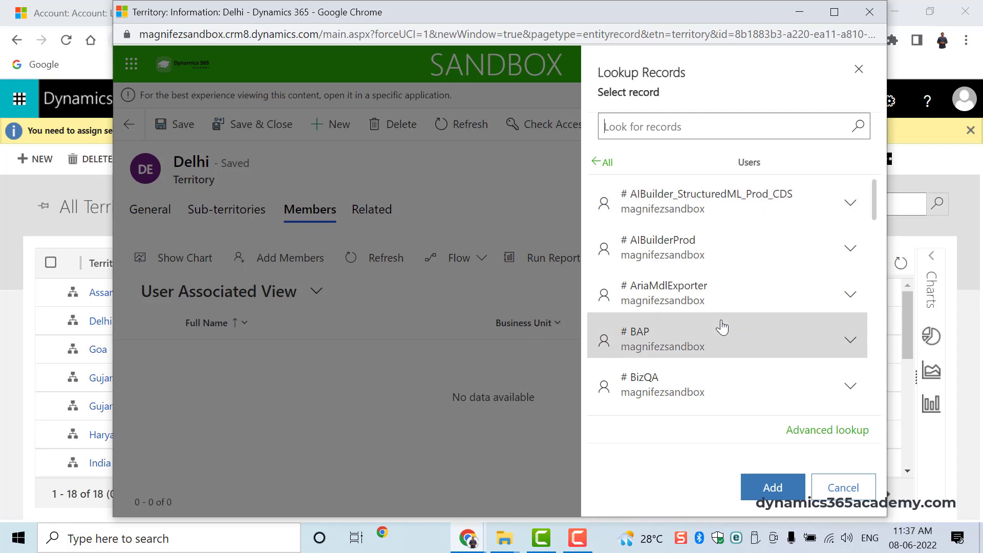
scroll(723, 327, "down", 7)
scroll(722, 328, "down", 10)
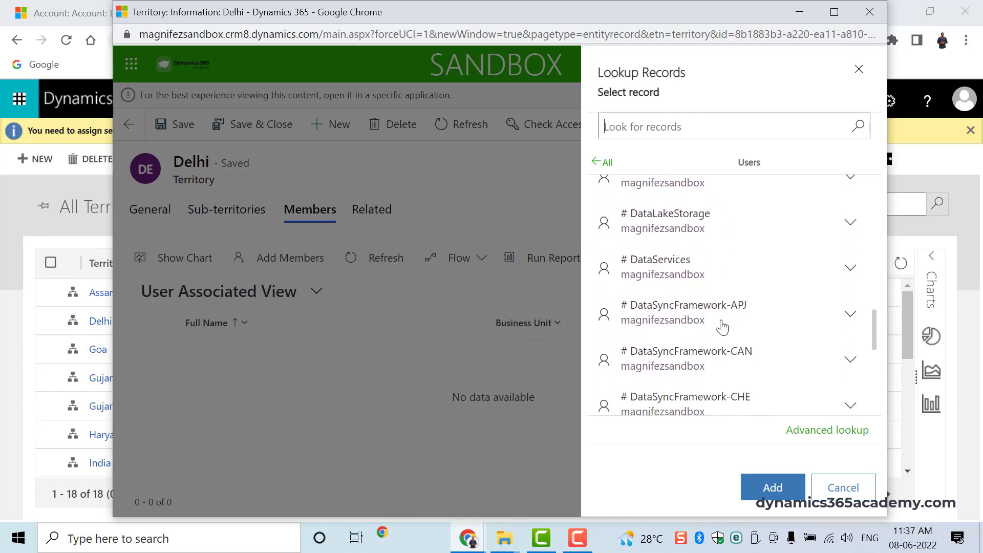
scroll(768, 238, "up", 5)
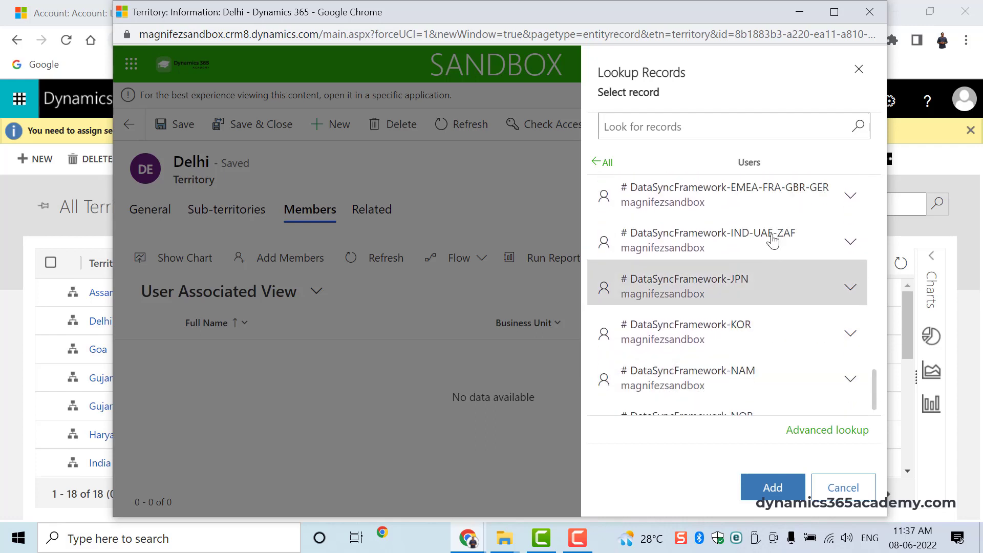
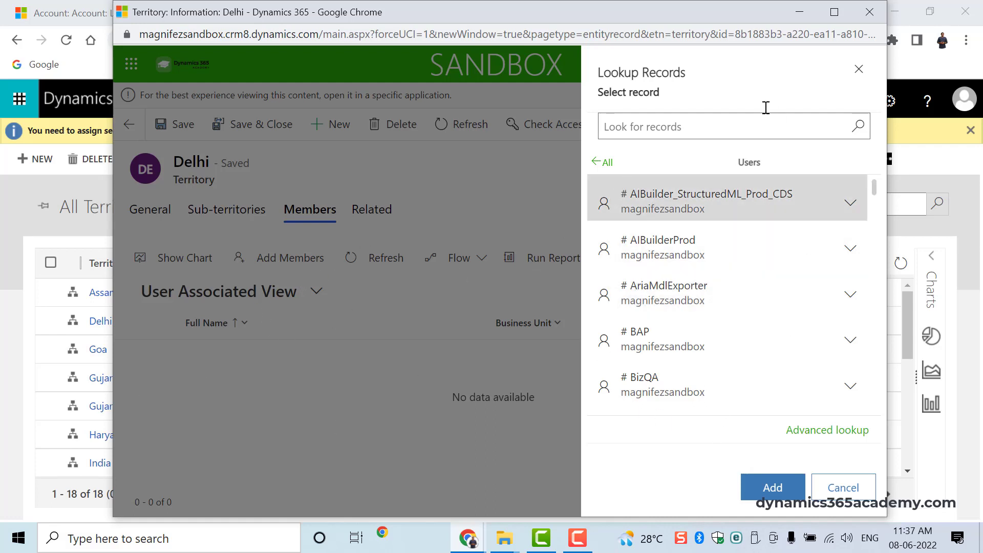
left_click(859, 69)
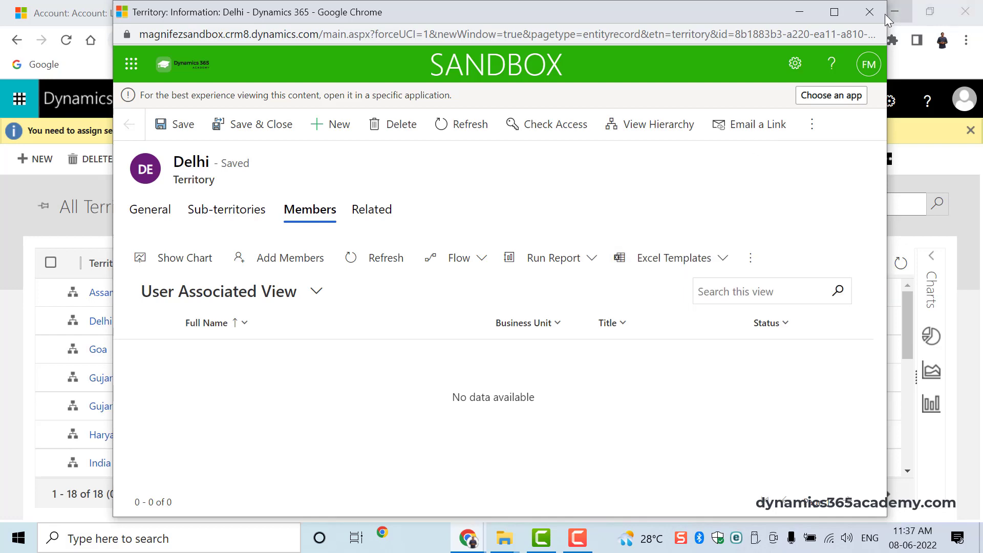
left_click(869, 11)
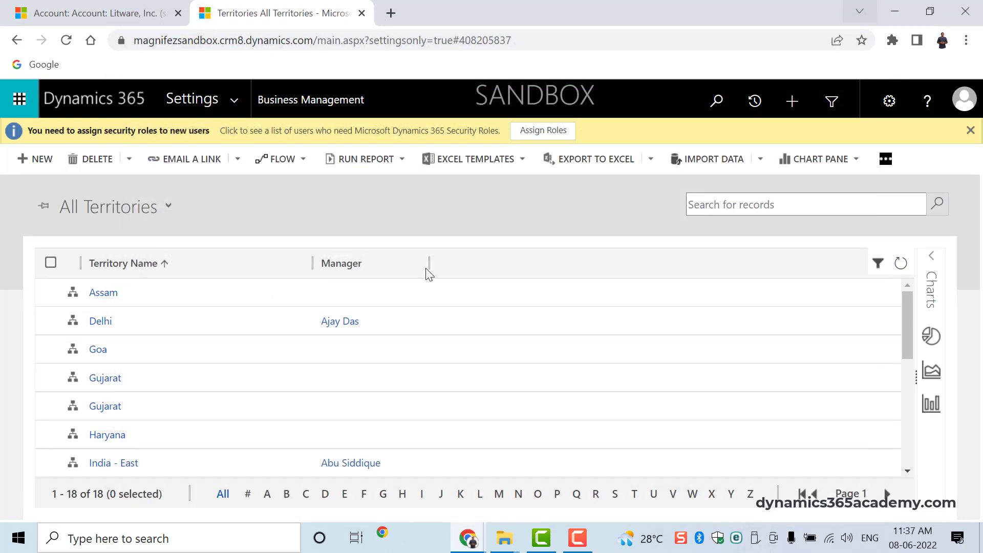
Go to the users list in the security settings and switch it to the Full Access Users view
left_click(235, 98)
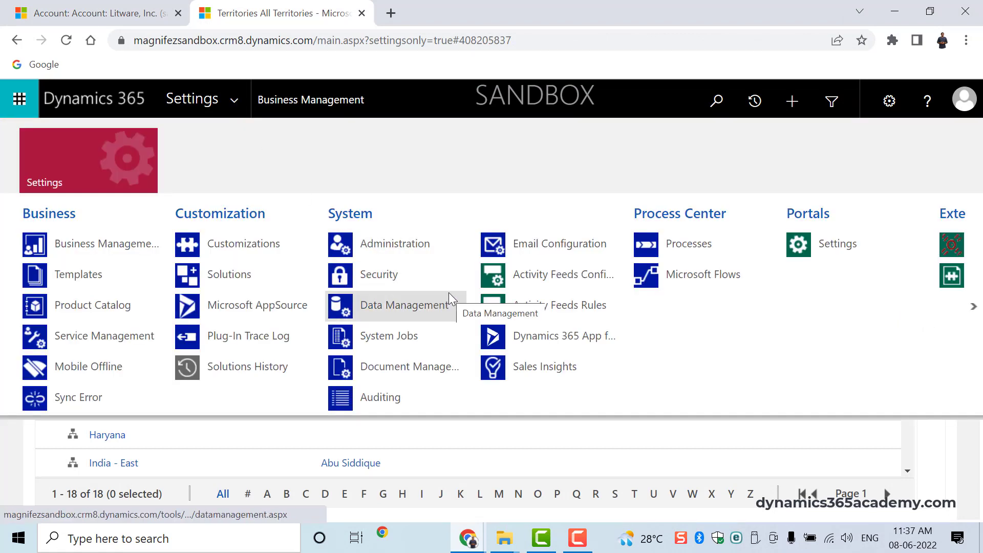
left_click(385, 270)
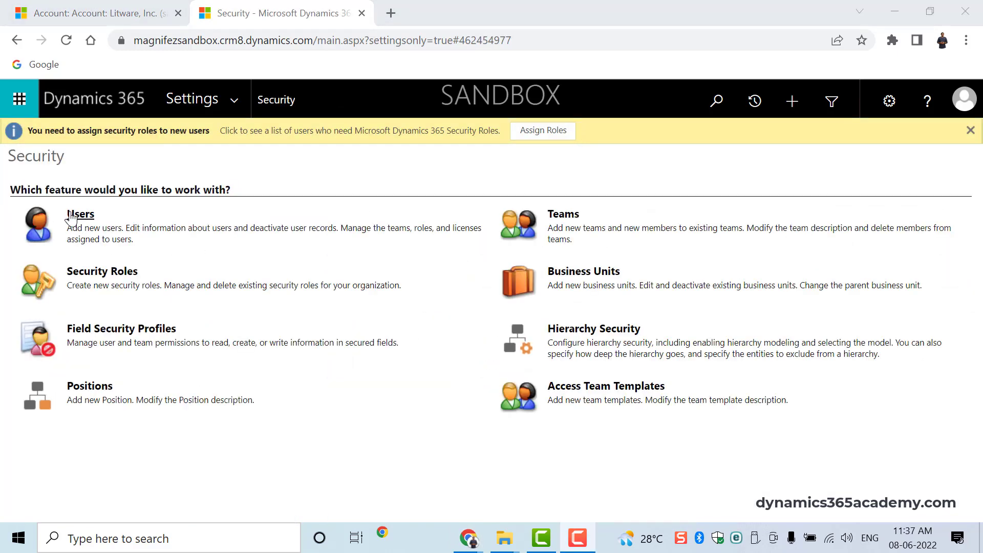
left_click(66, 216)
scroll(177, 399, "down", 15)
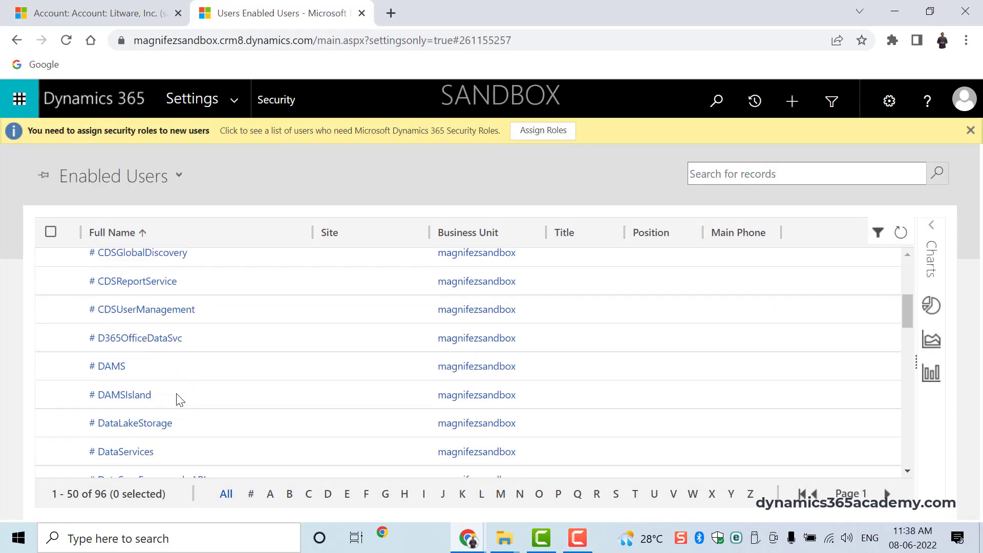
scroll(176, 397, "down", 8)
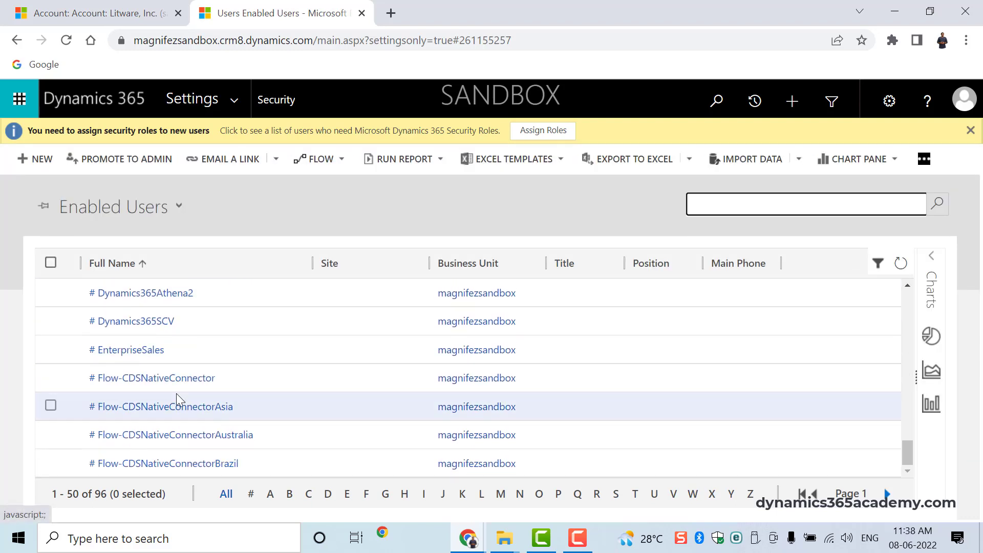
scroll(237, 315, "up", 10)
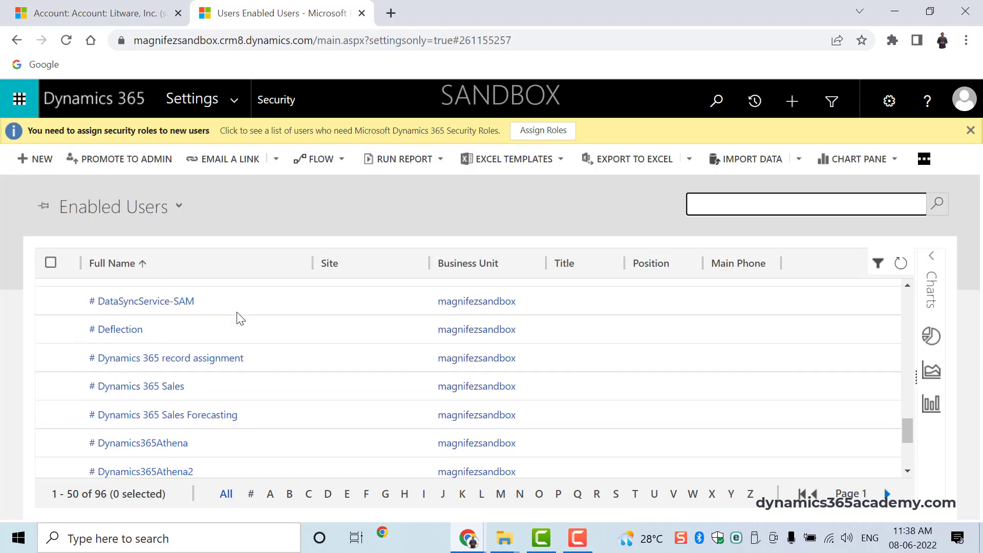
left_click(173, 197)
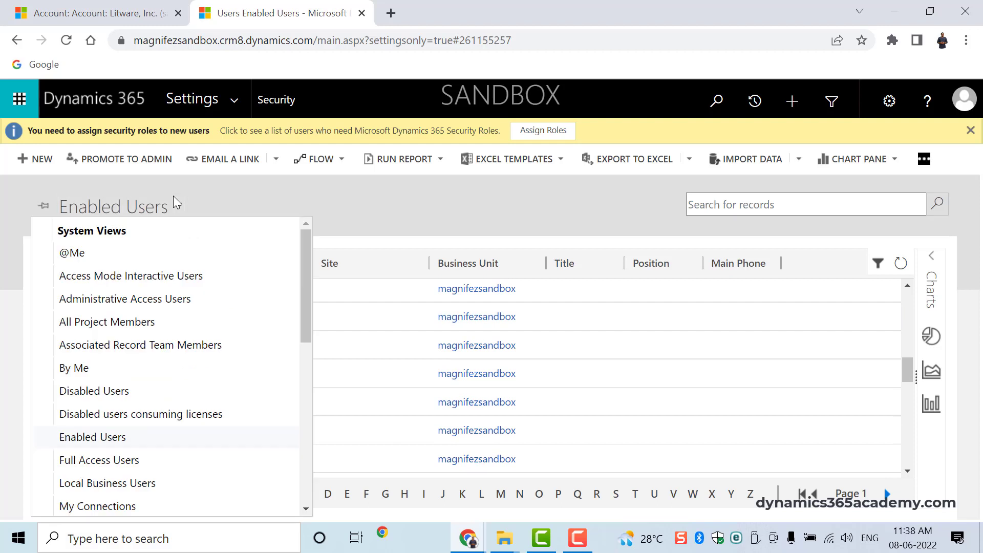
scroll(152, 397, "down", 4)
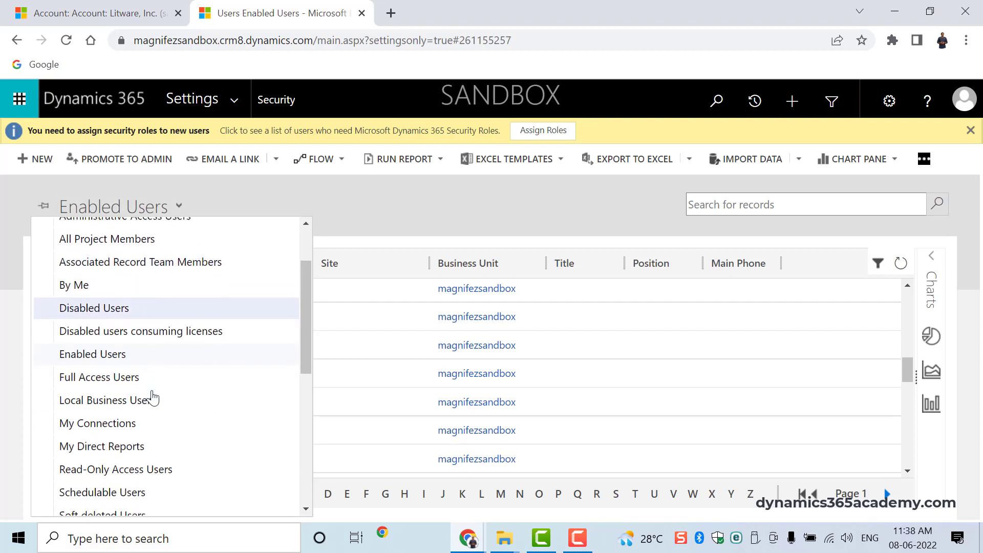
left_click(129, 347)
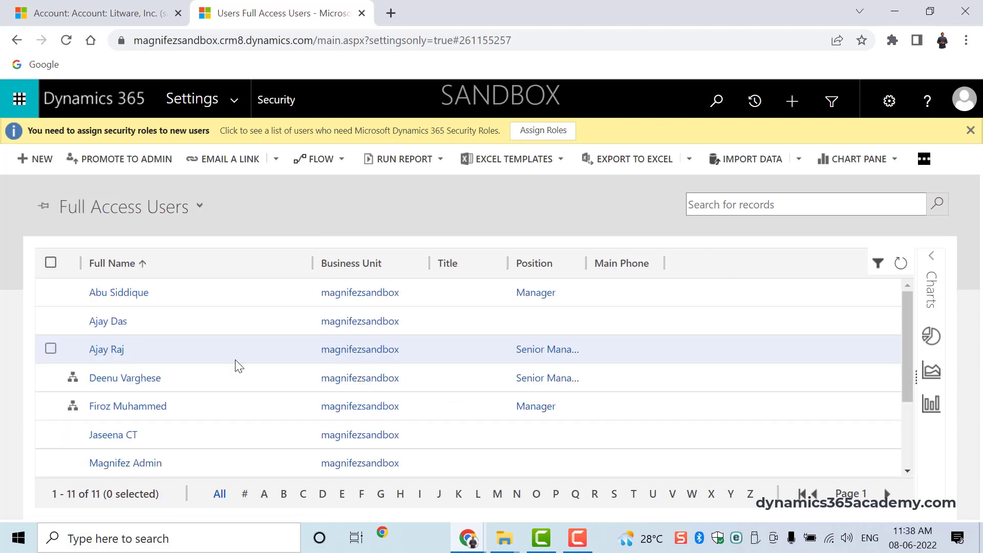
Open the first user in the list and examine the Territory field under Organization Information
left_click(111, 294)
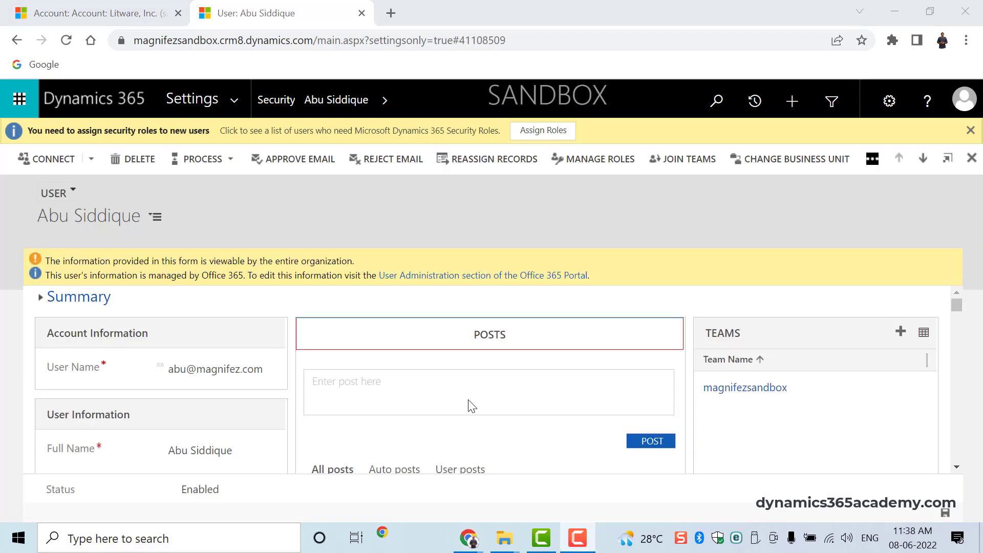
scroll(348, 402, "down", 5)
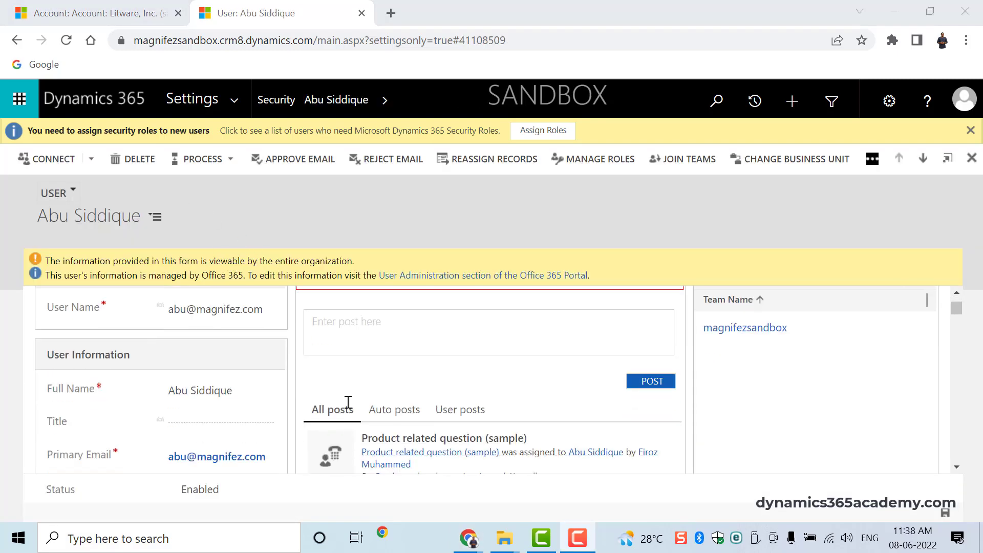
scroll(349, 402, "up", 3)
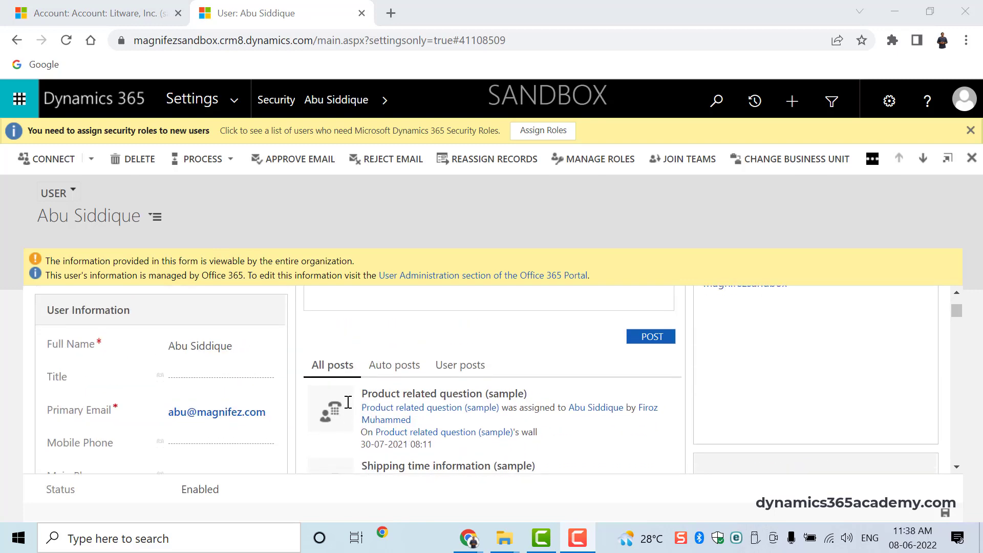
scroll(348, 403, "down", 8)
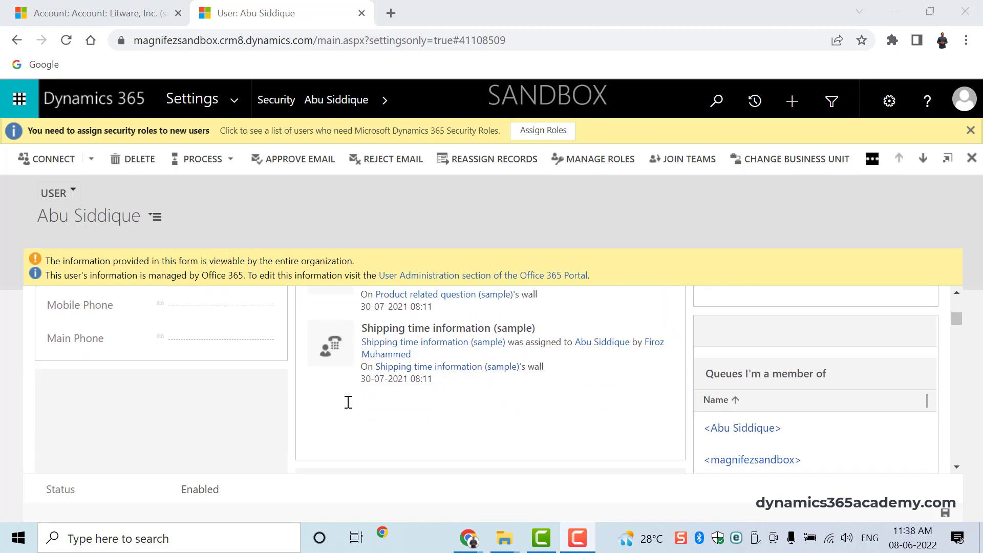
scroll(348, 402, "up", 1)
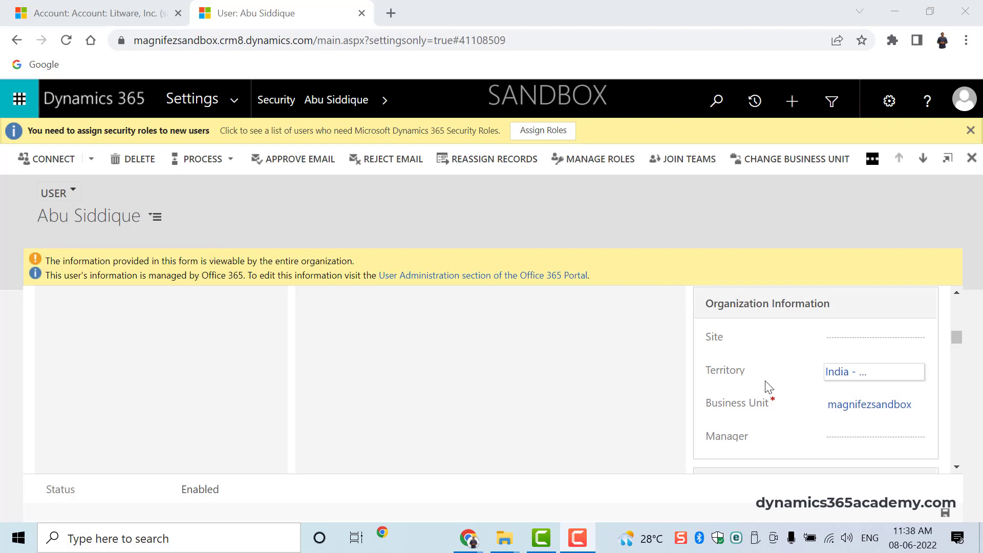
Open the Laptop India price list from the Product Catalog's price lists and go to its Territory Relationships section
left_click(894, 414)
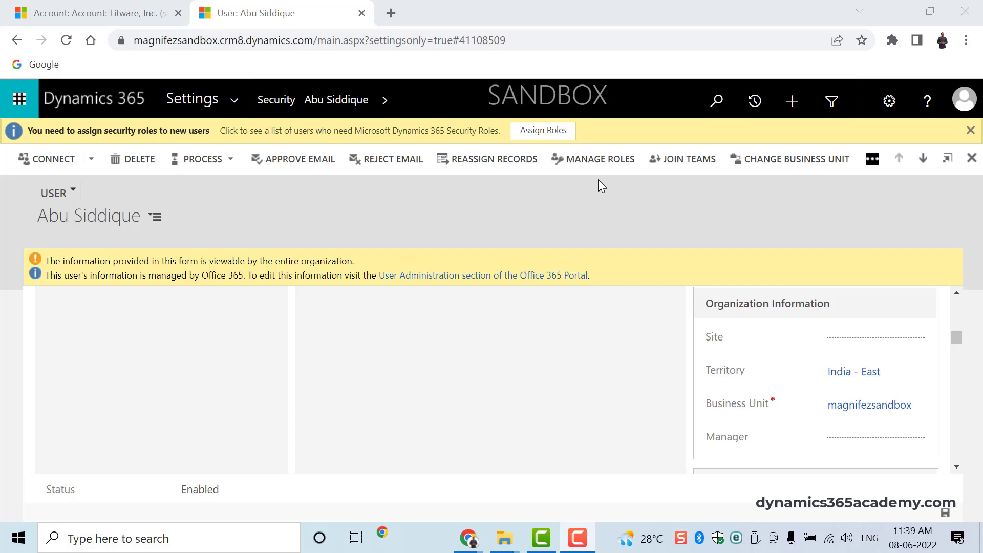
left_click(236, 99)
left_click(119, 317)
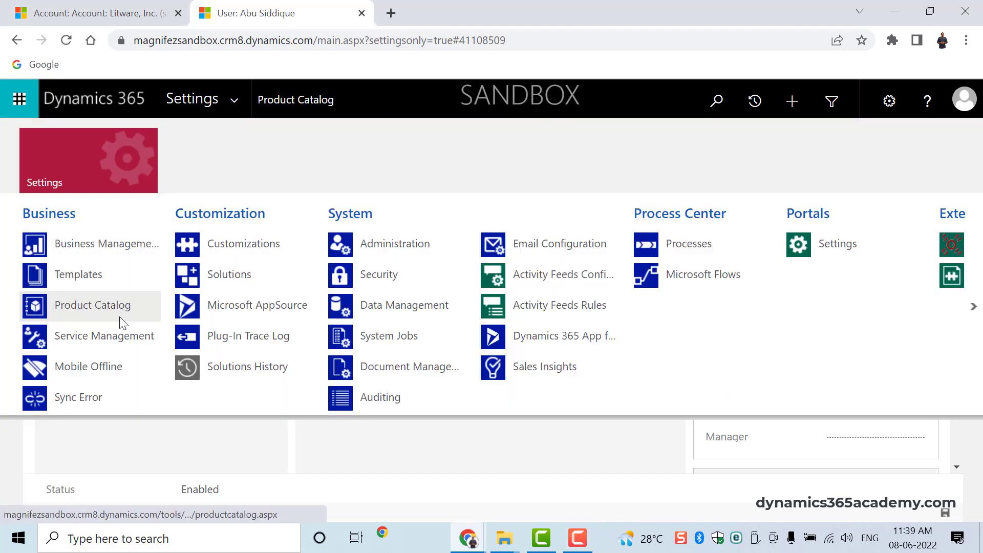
left_click(572, 182)
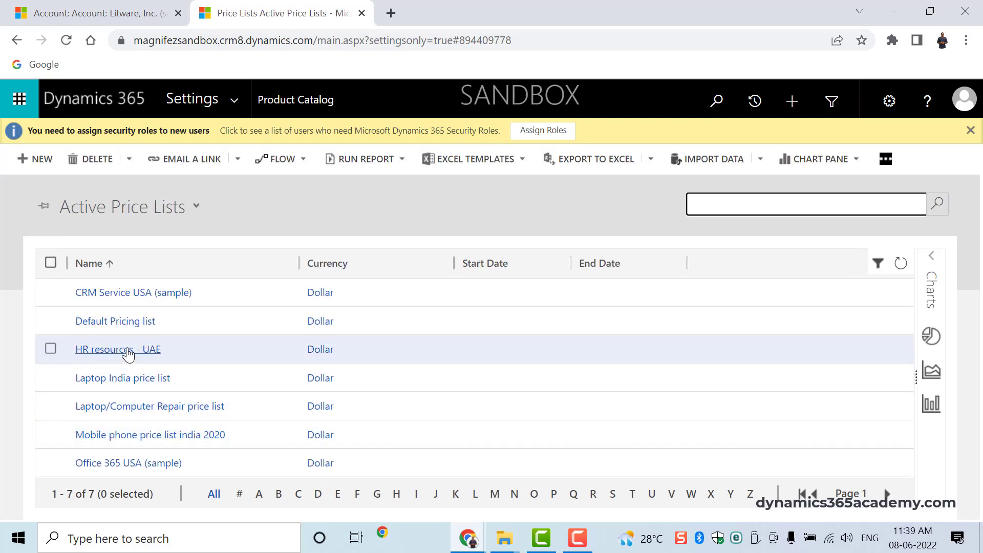
left_click(122, 379)
scroll(482, 354, "down", 10)
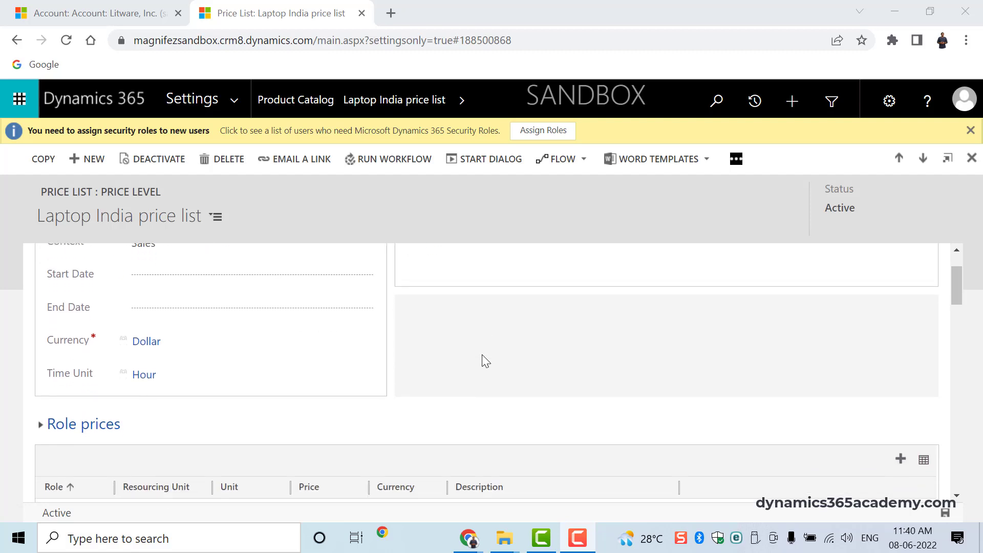
scroll(482, 355, "down", 8)
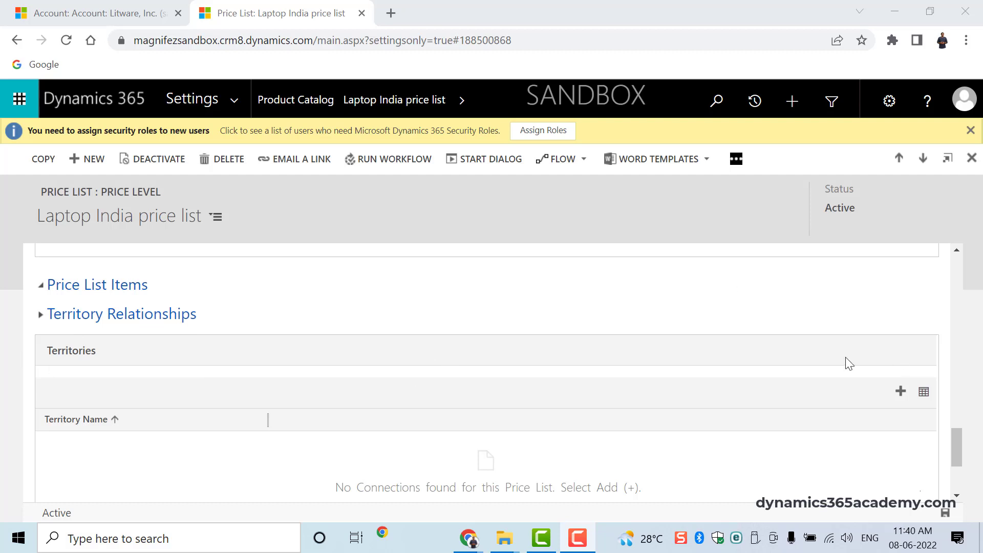
Try to add the India - North territory to the price list by creating and saving a new connection
left_click(901, 394)
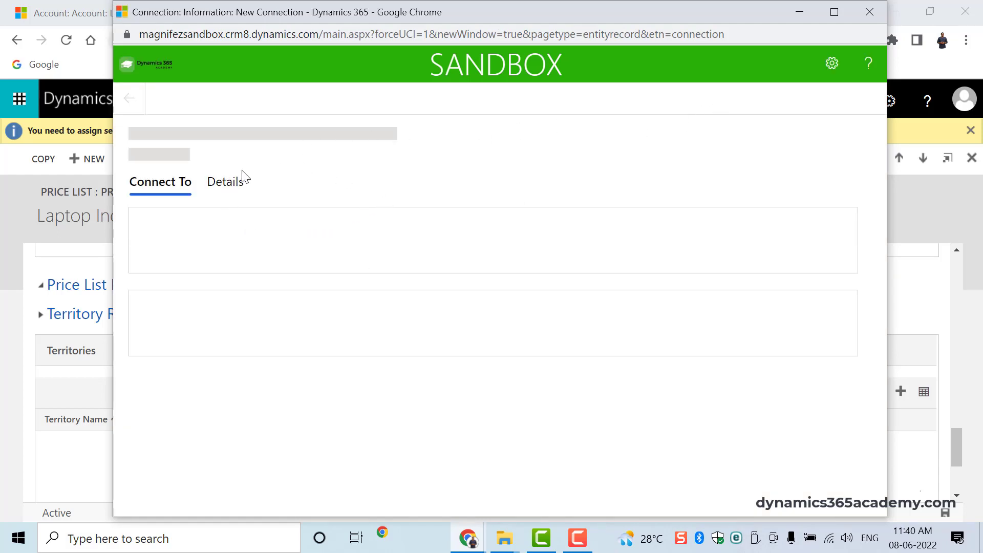
left_click(353, 221)
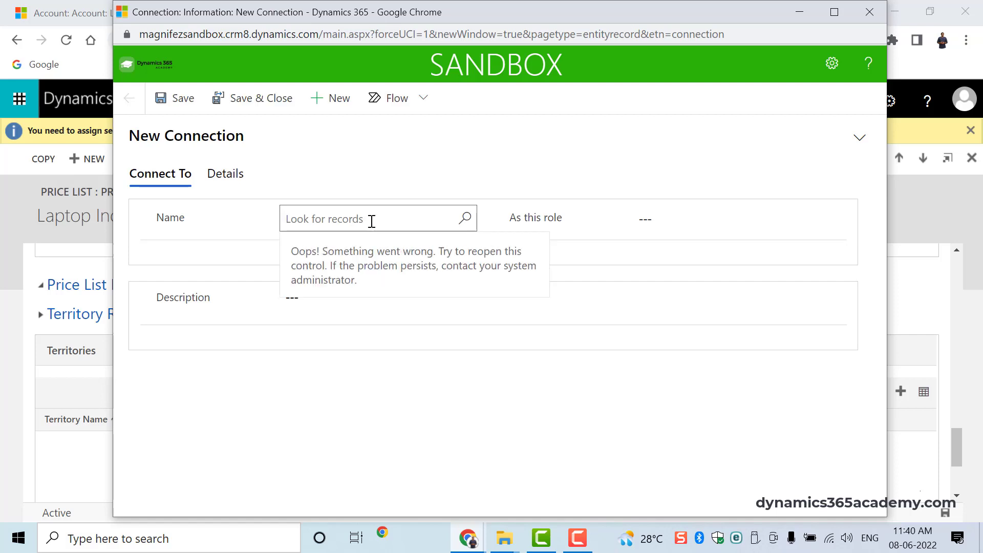
left_click(467, 219)
left_click(467, 219)
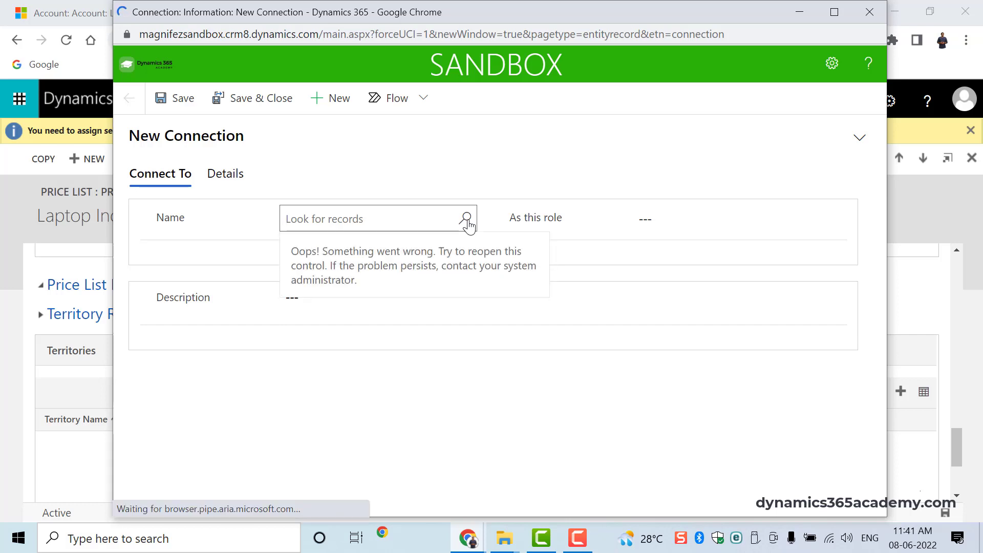
left_click(366, 245)
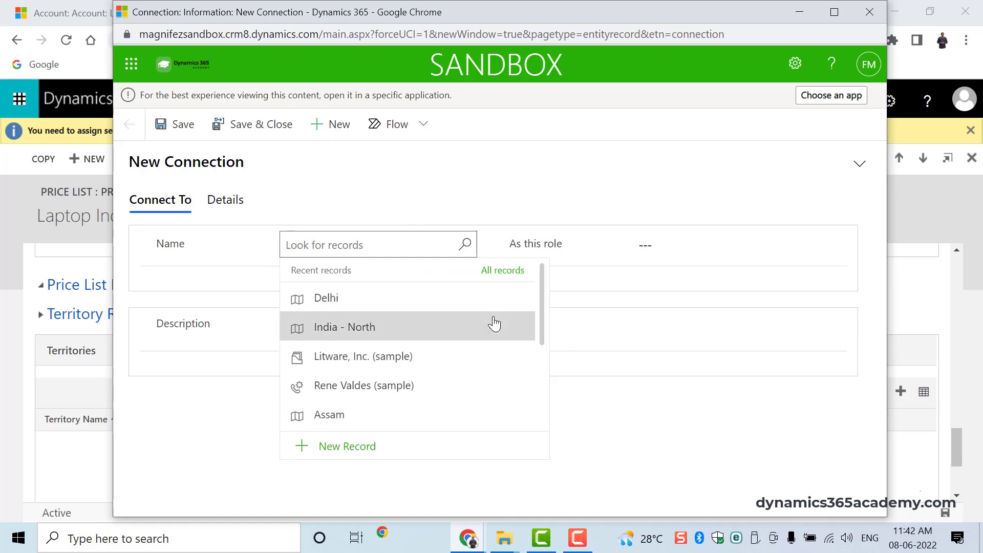
scroll(466, 390, "down", 3)
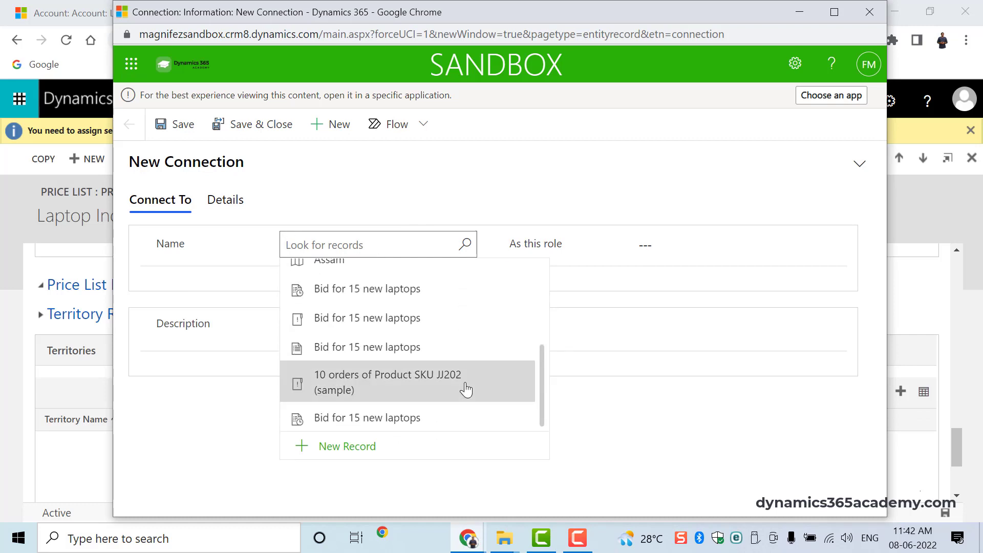
scroll(466, 389, "up", 5)
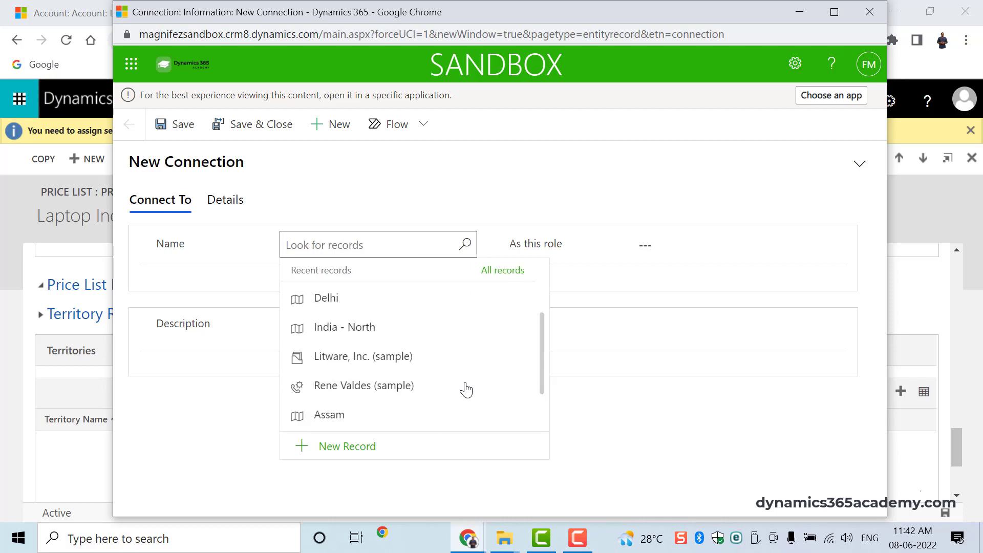
left_click(397, 336)
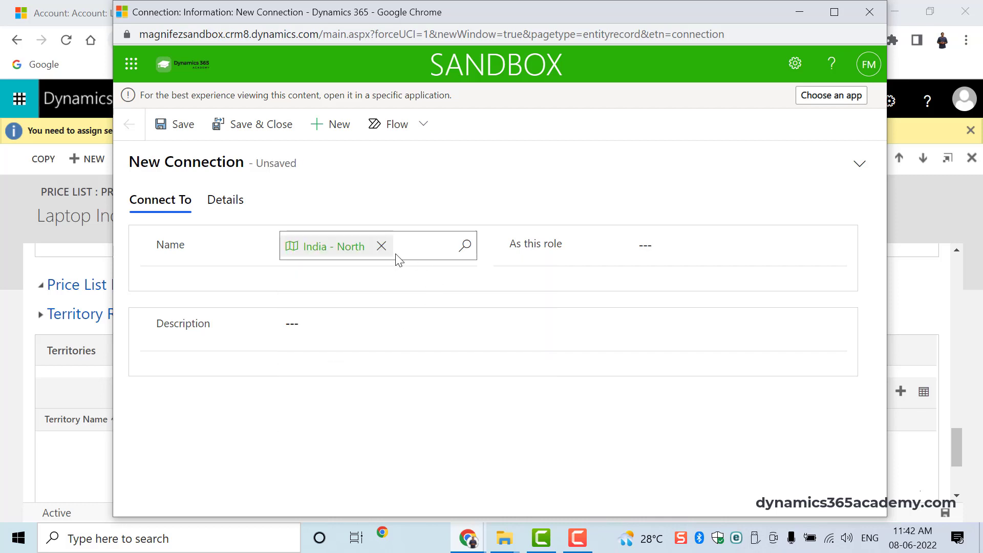
left_click(261, 139)
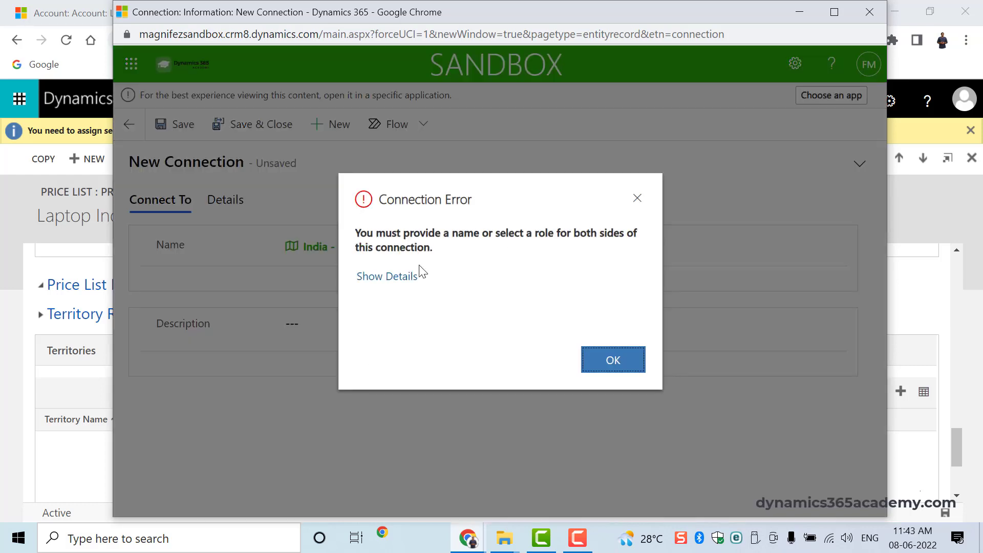
left_click(607, 368)
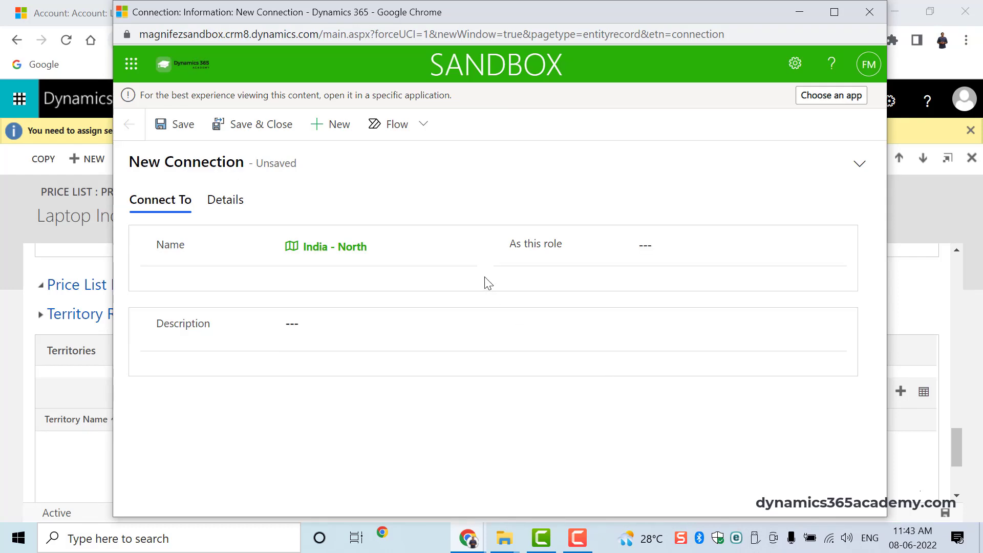
Replace India - North with India - South from the Territories table in the connection's advanced lookup, and close the connection unsaved
left_click(672, 245)
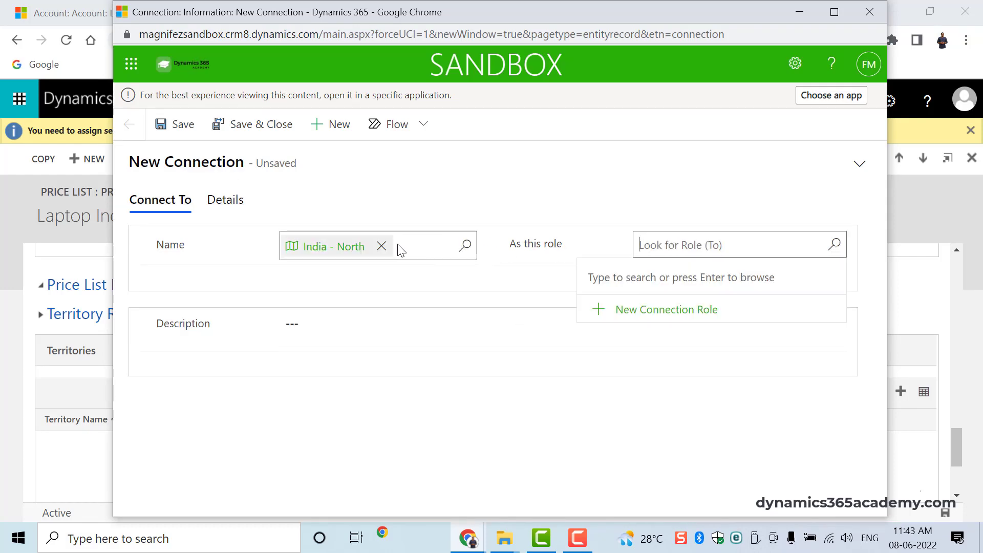
left_click(380, 246)
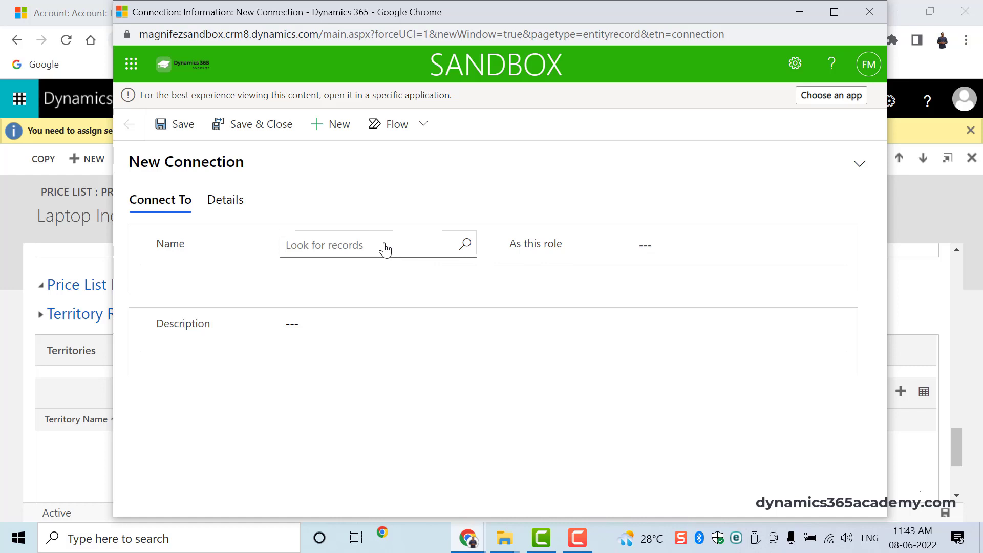
left_click(427, 253)
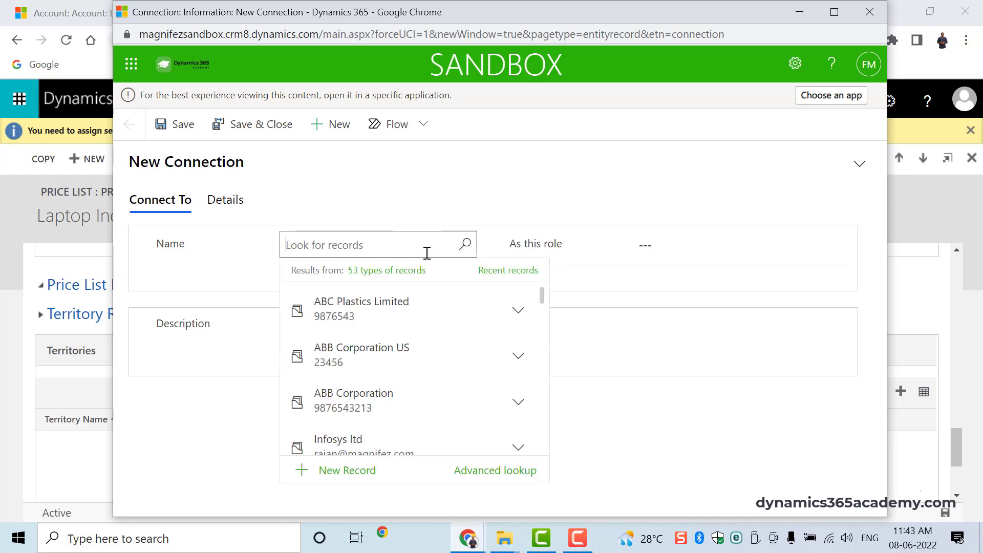
left_click(504, 472)
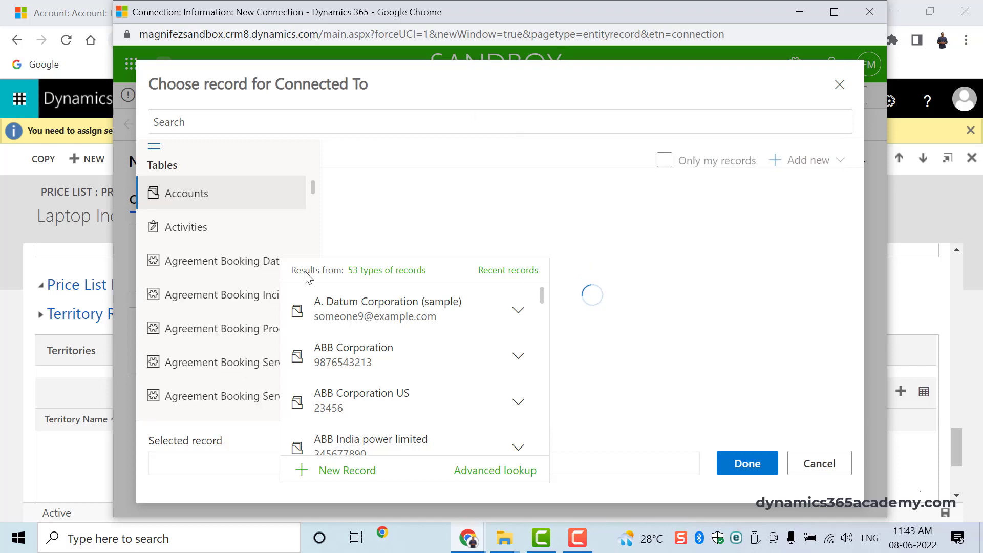
scroll(215, 231, "down", 15)
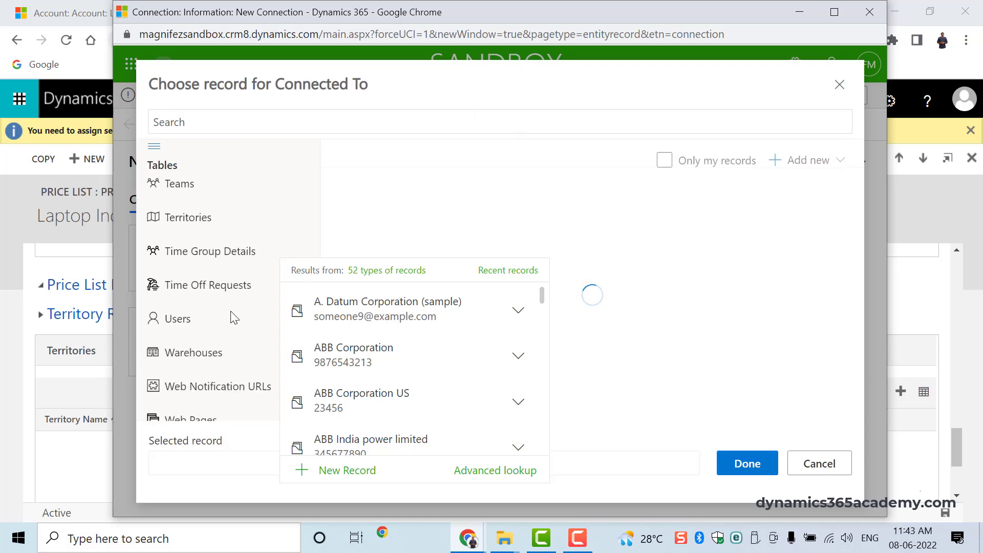
left_click(207, 219)
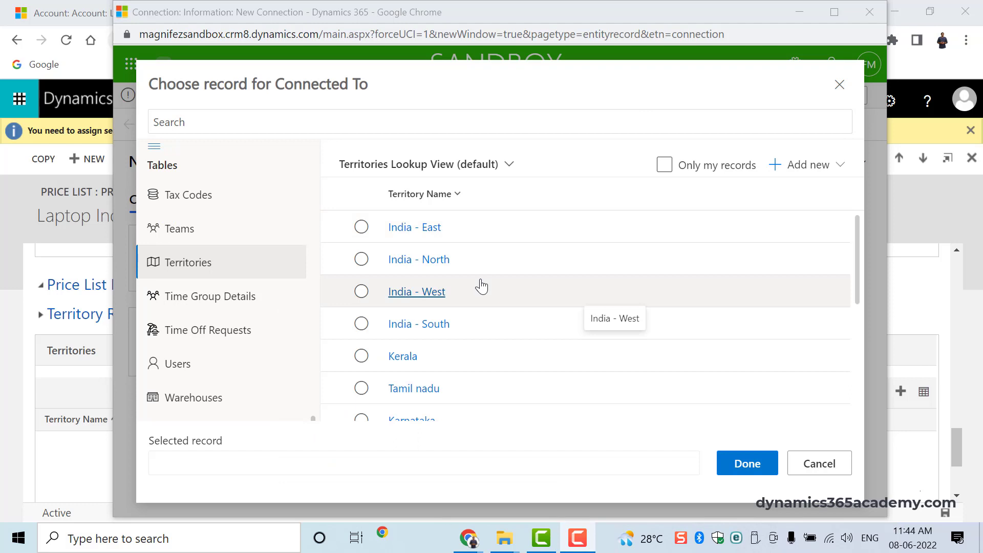
left_click(362, 324)
left_click(749, 464)
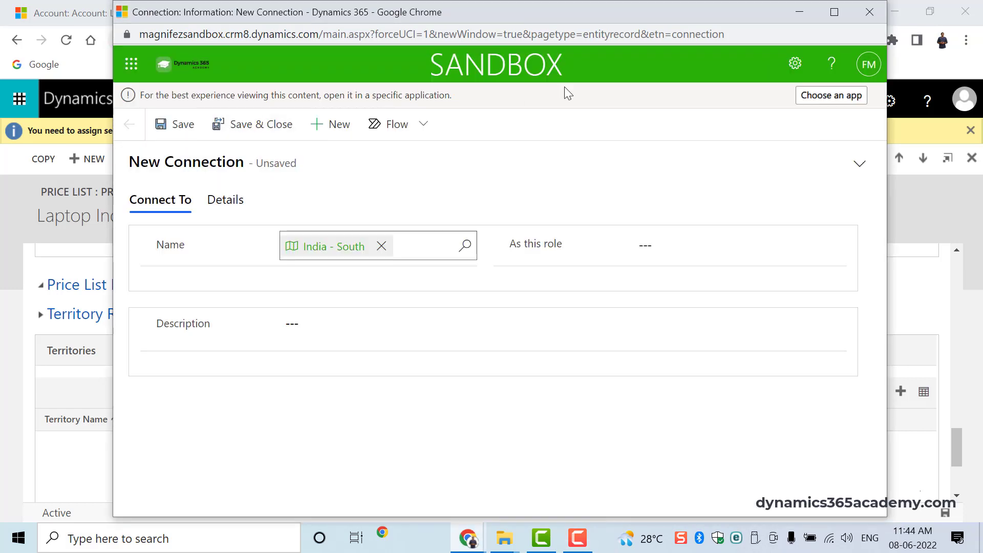
left_click(869, 12)
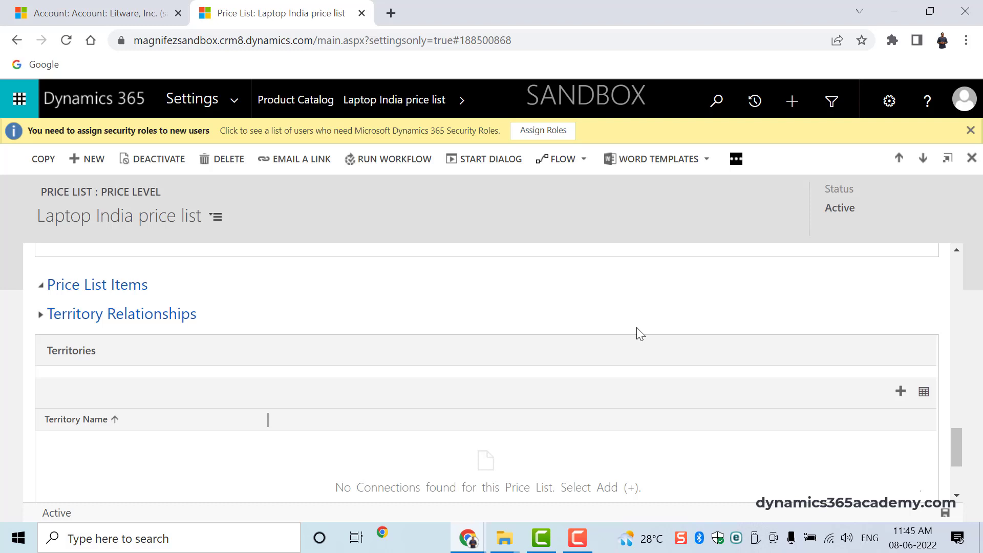
scroll(638, 333, "up", 10)
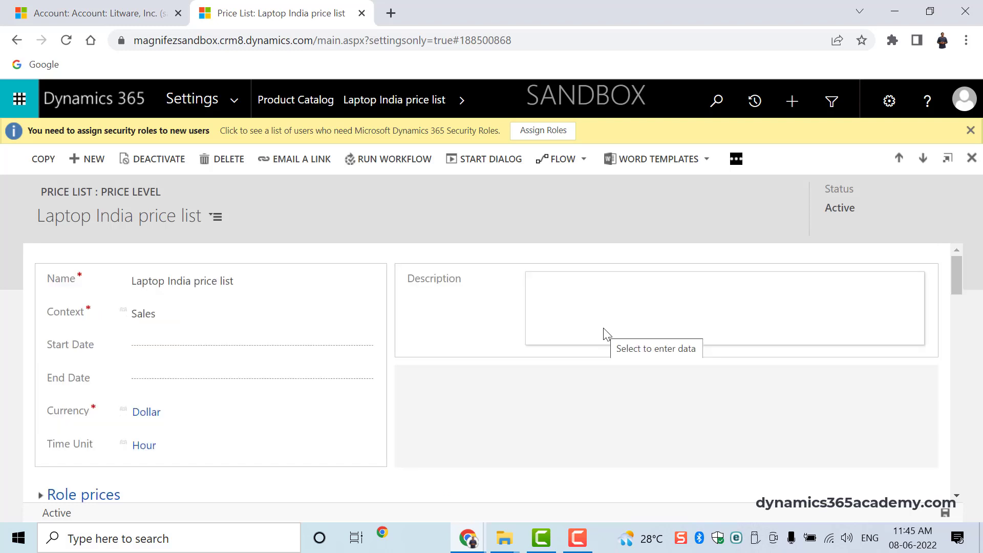